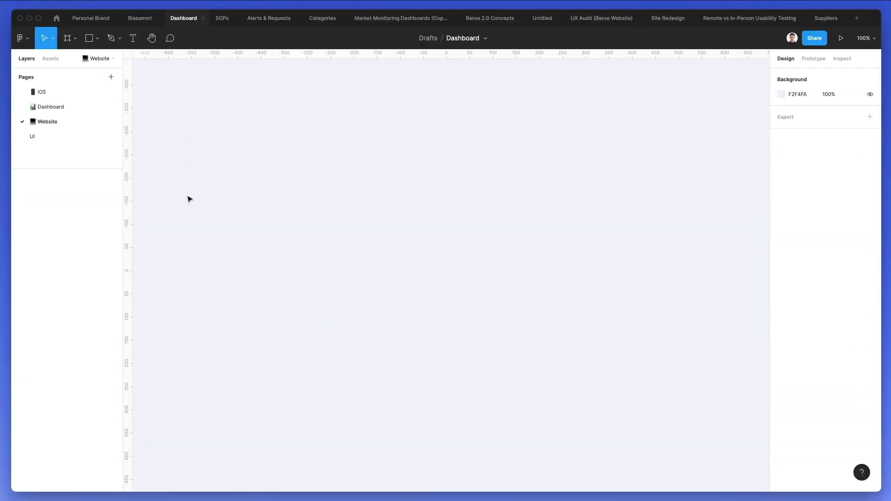
- Add a Desktop 1440×1024 frame to the Website page and rename it '1'
click(67, 39)
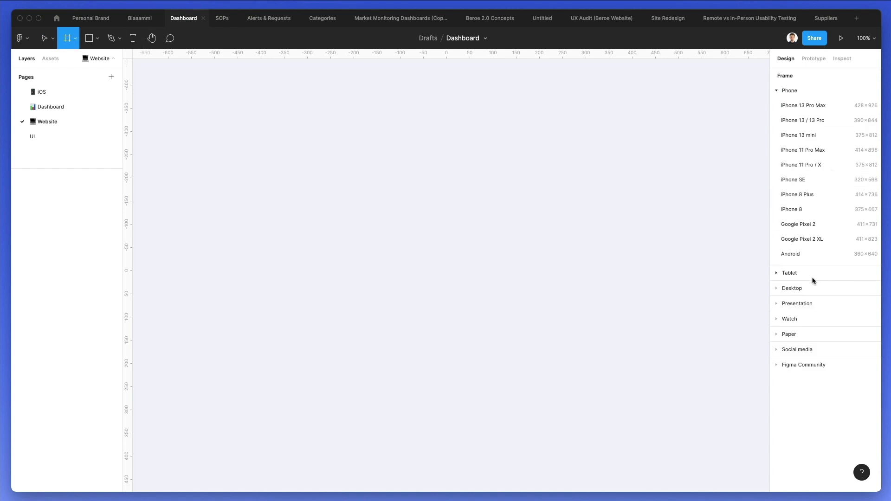
click(795, 289)
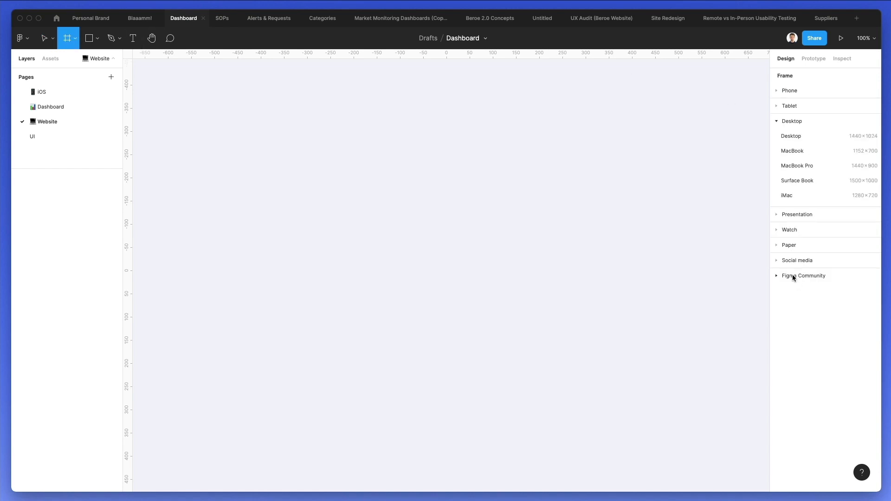
click(793, 136)
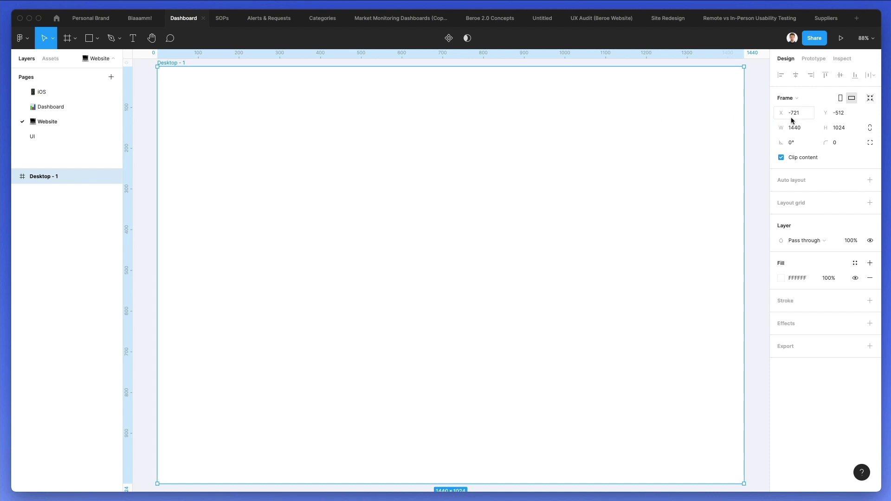
scroll(366, 124, down, 2)
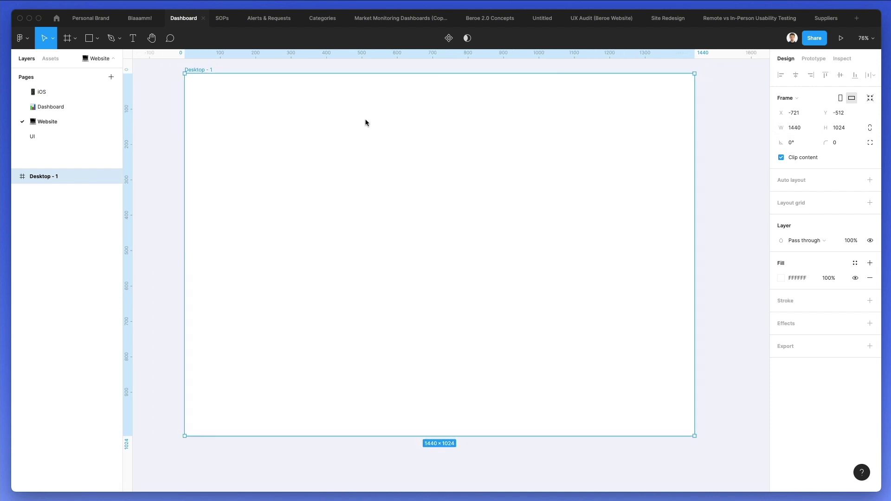
double_click(49, 177)
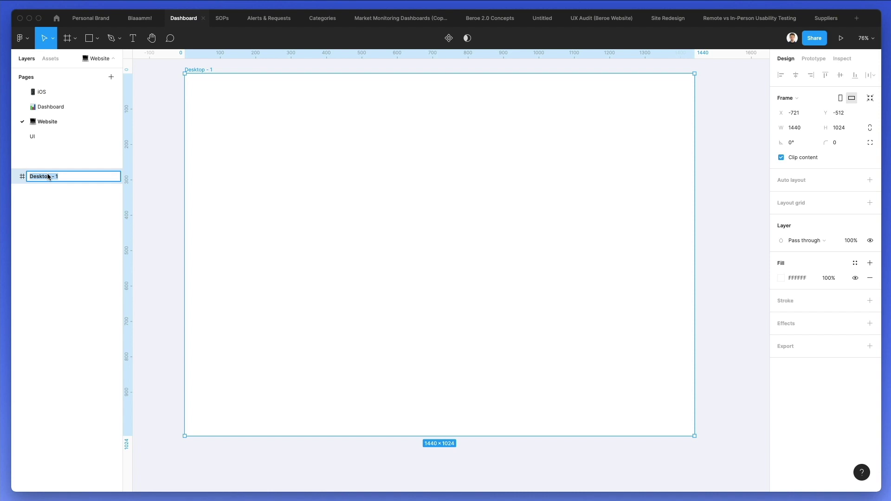
text(1)
key(Return)
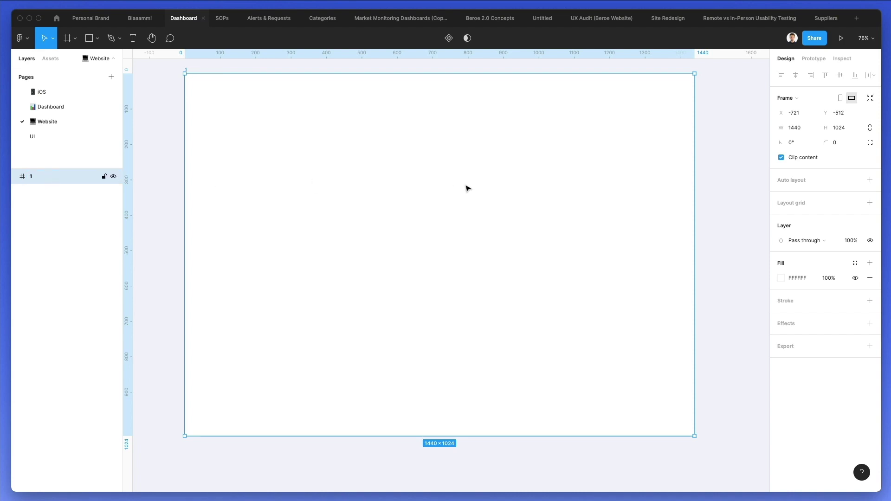
- Draw a banner rectangle across the top of frame 1 and fill it vivid purple
key(r)
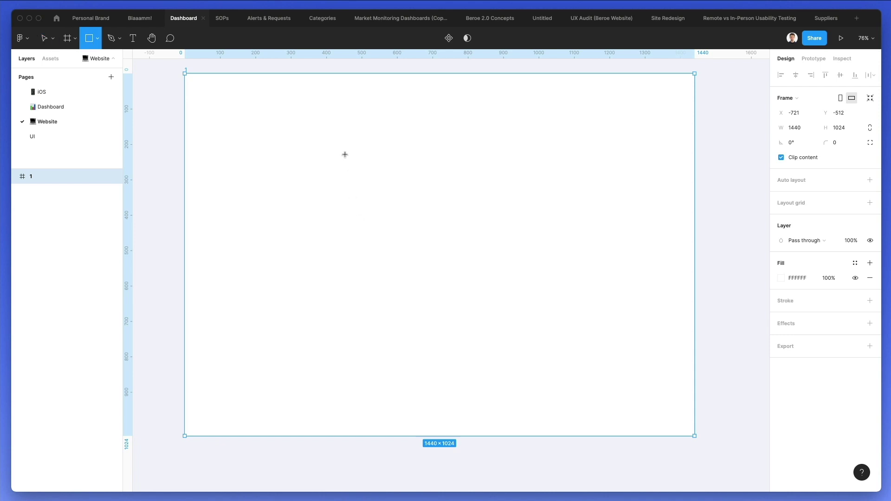
drag(185, 73, 697, 255)
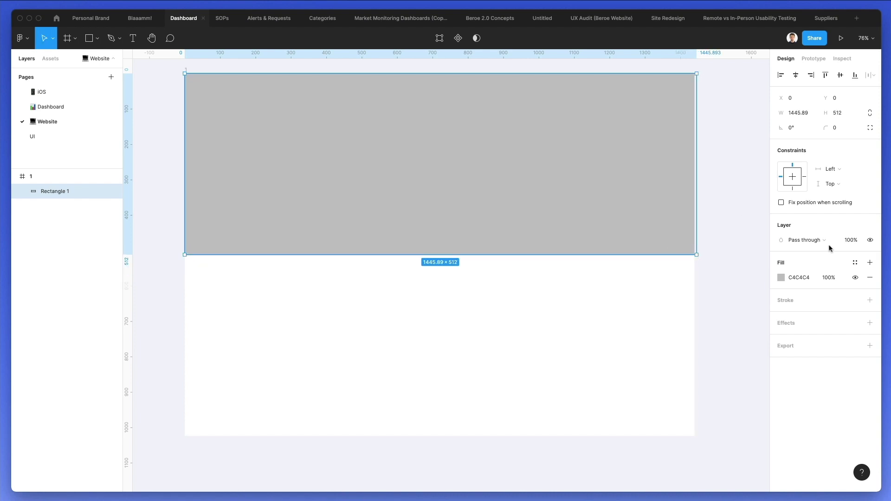
click(780, 278)
click(673, 250)
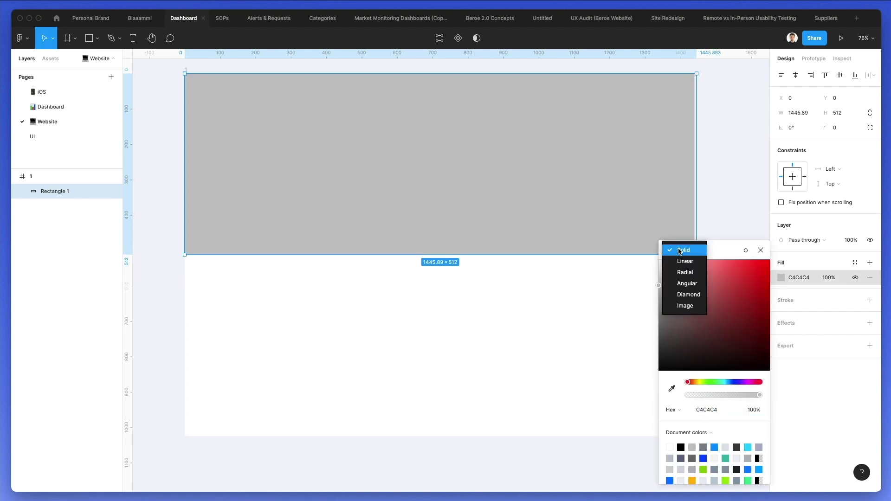
click(678, 261)
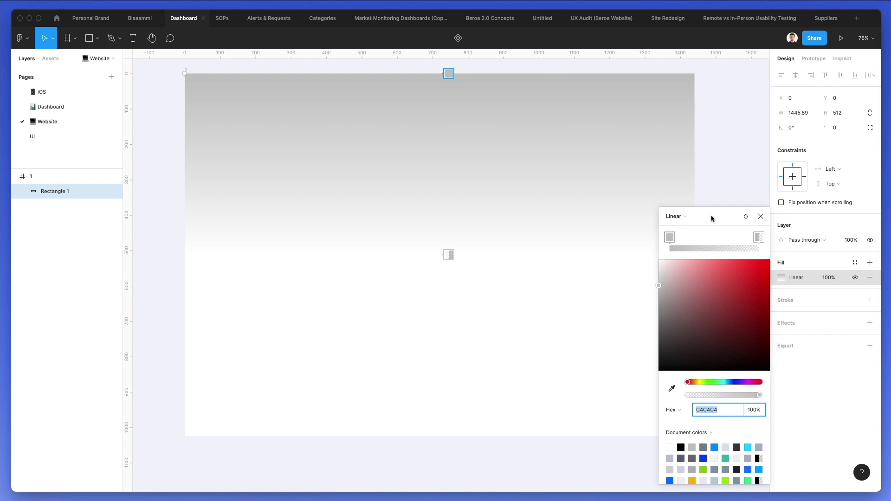
click(445, 256)
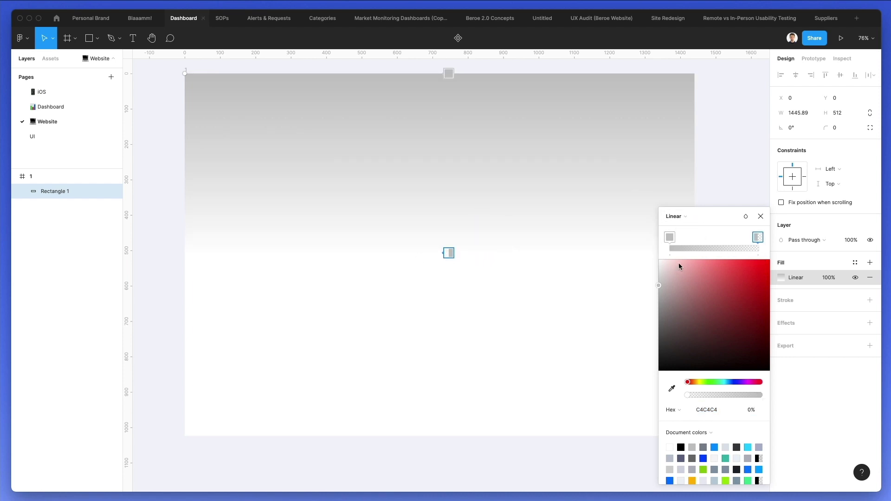
click(681, 216)
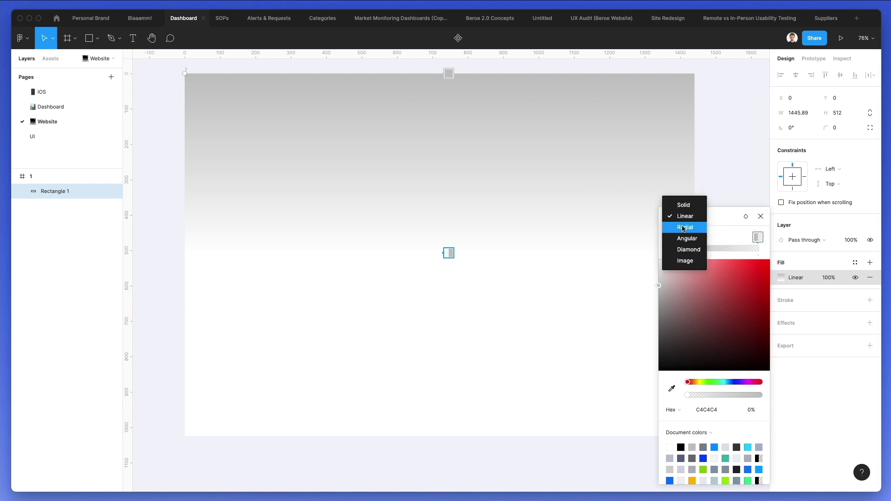
click(676, 202)
click(738, 352)
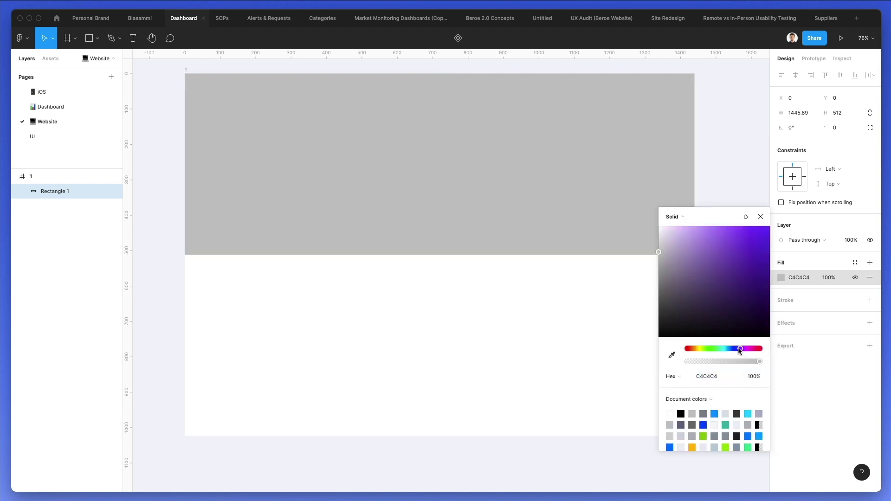
drag(742, 262, 762, 213)
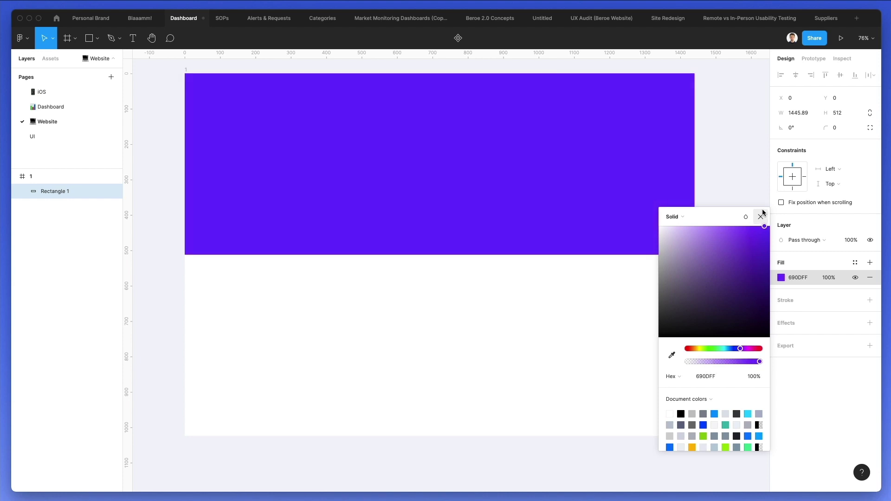
- Turn the banner fill into a linear gradient from 6100FF to violet 9E00FF
click(673, 217)
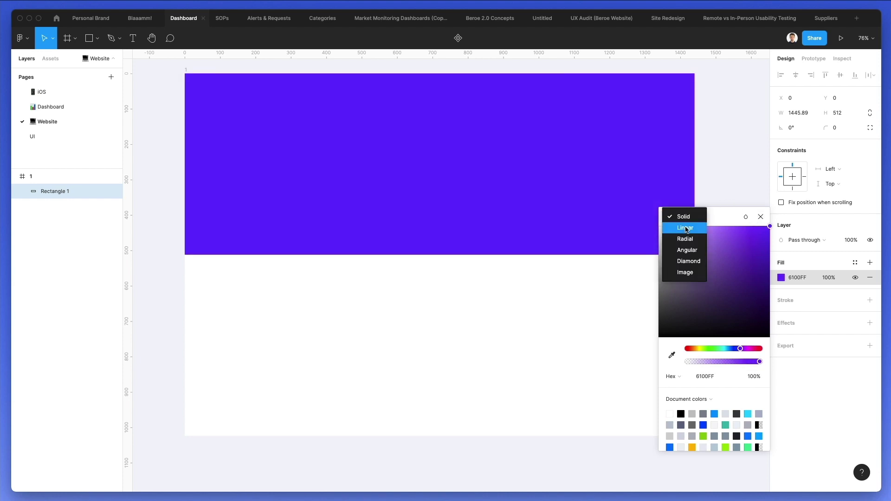
click(686, 227)
click(758, 237)
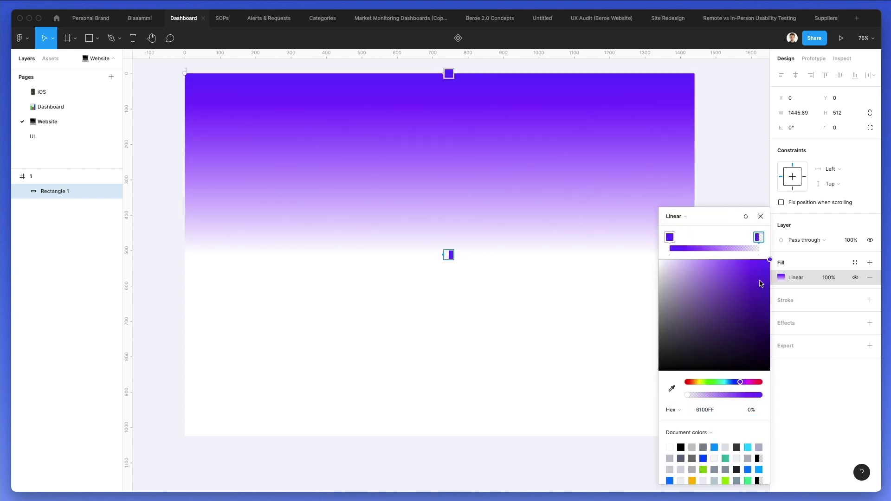
drag(721, 394, 825, 396)
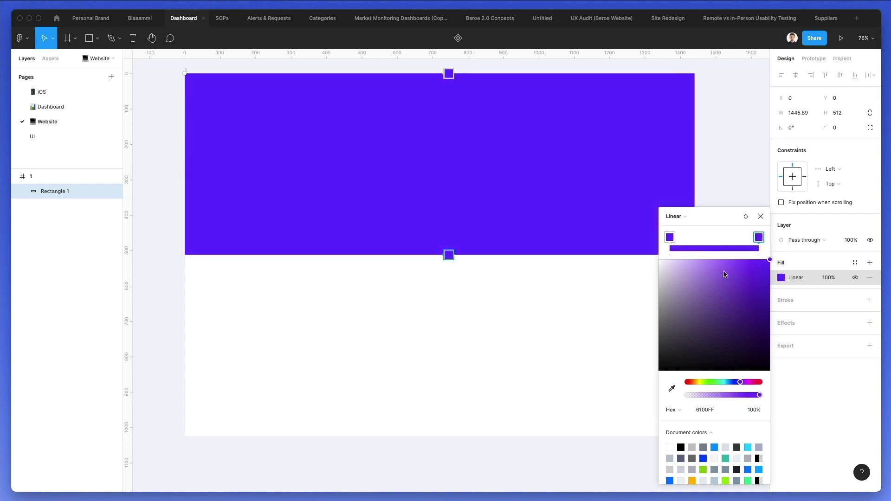
drag(740, 383, 742, 384)
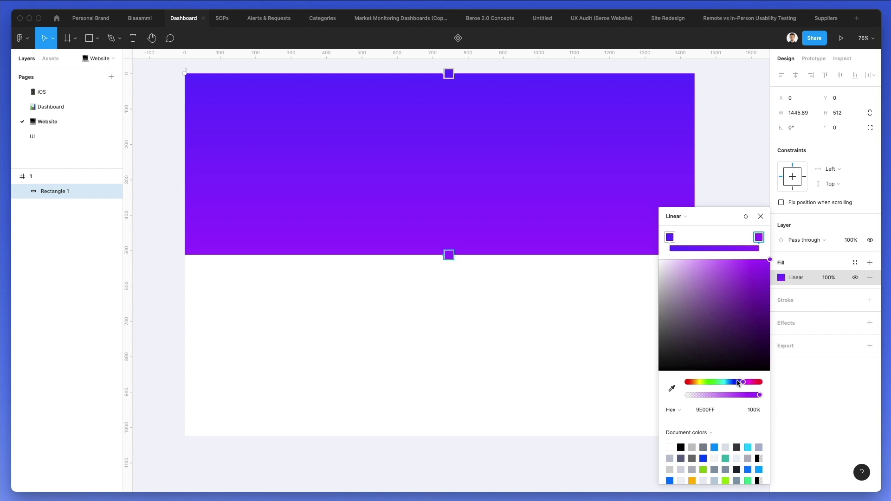
click(448, 74)
key(Escape)
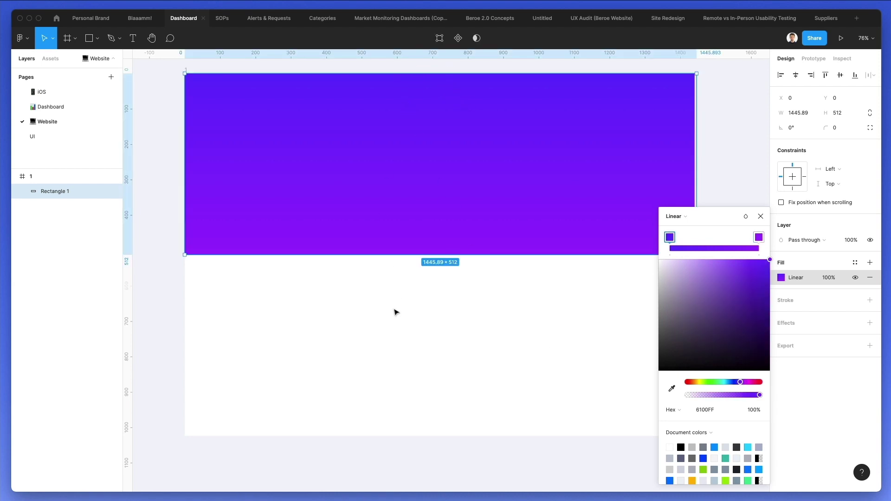
key(Escape)
key(Escape)
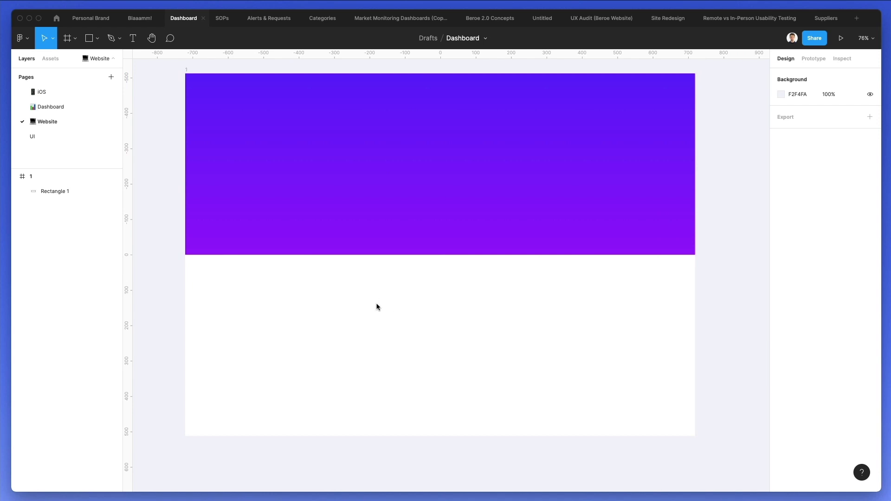
- Add the headline 'A simple headline' on the banner in Lato Bold, size 31
key(t)
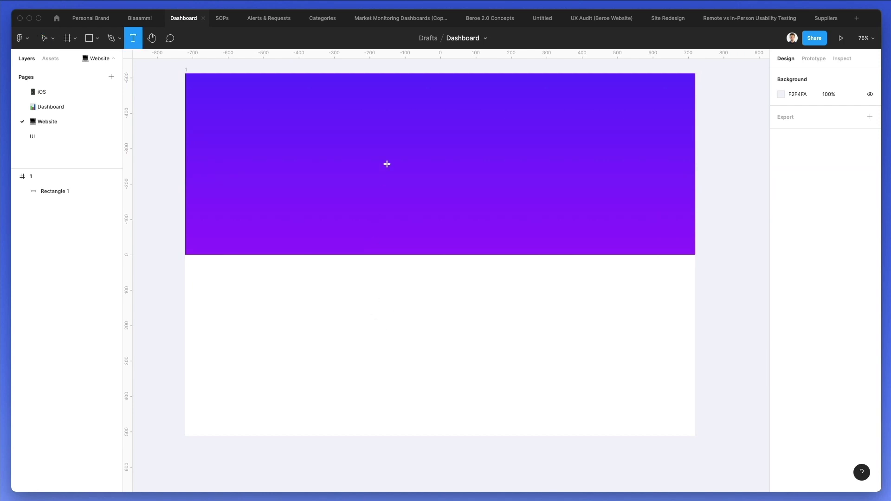
click(373, 142)
text(A)
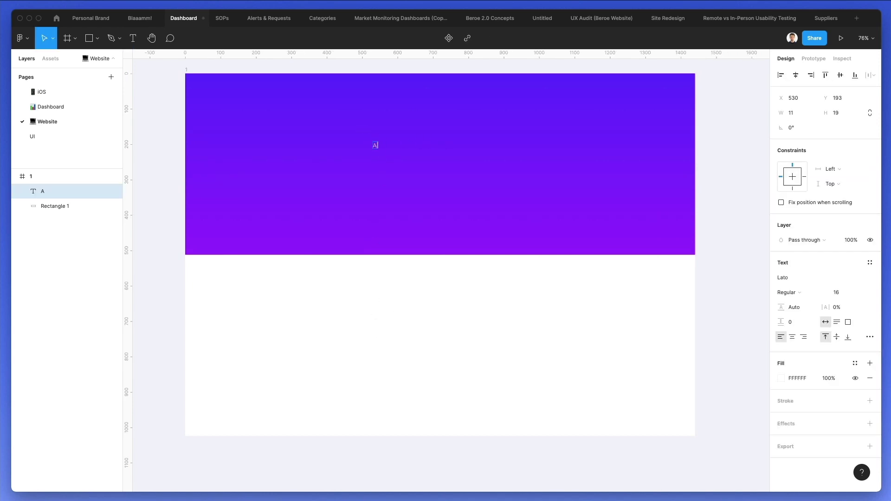
text( simple headl)
key(Escape)
scroll(476, 193, down, 2)
scroll(717, 238, up, 1)
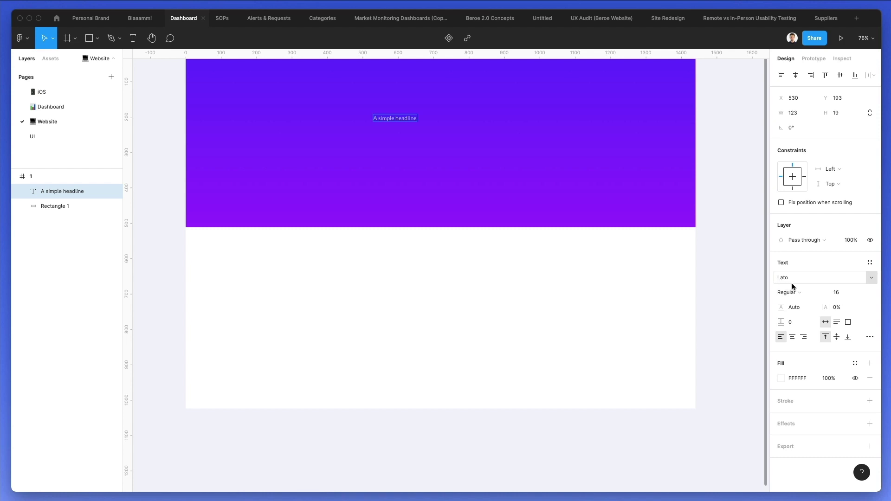
click(844, 291)
key(Up)
key(Up)
key(Up)
key(Up)
key(Up)
key(Up)
key(Up)
key(Up)
key(Up)
key(Up)
key(Up)
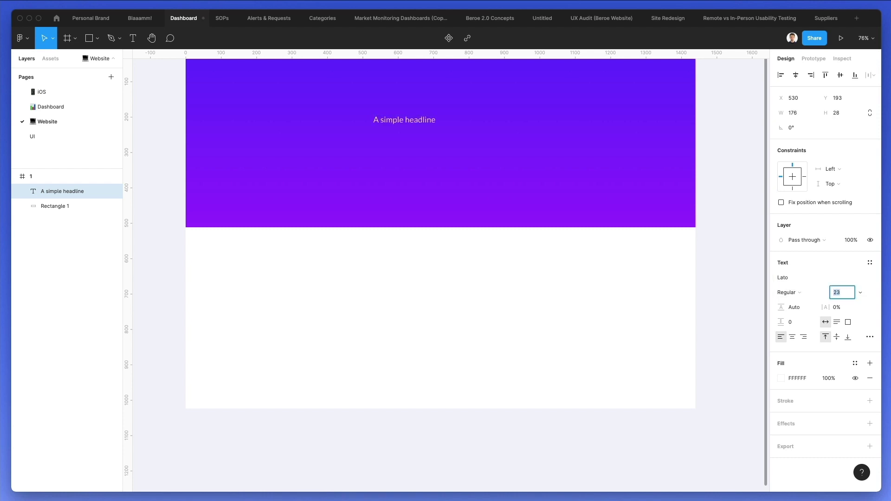
key(Up)
key(Up)
key(Up)
key(Up)
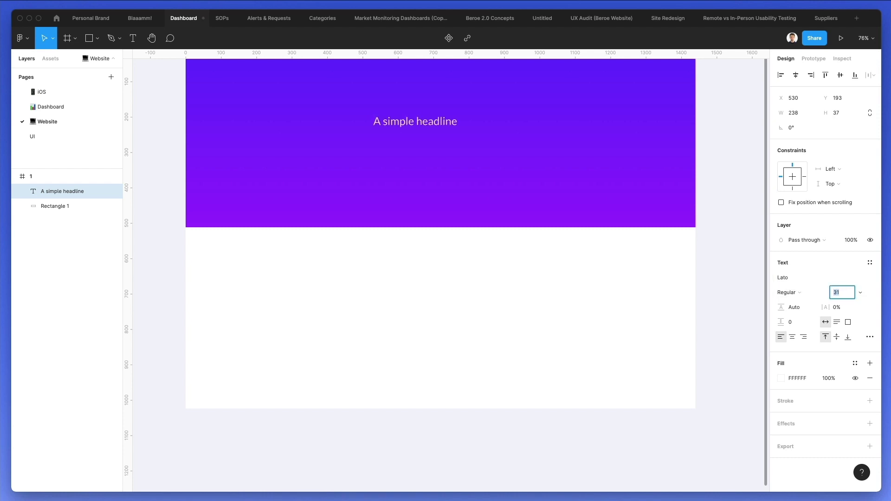
click(800, 297)
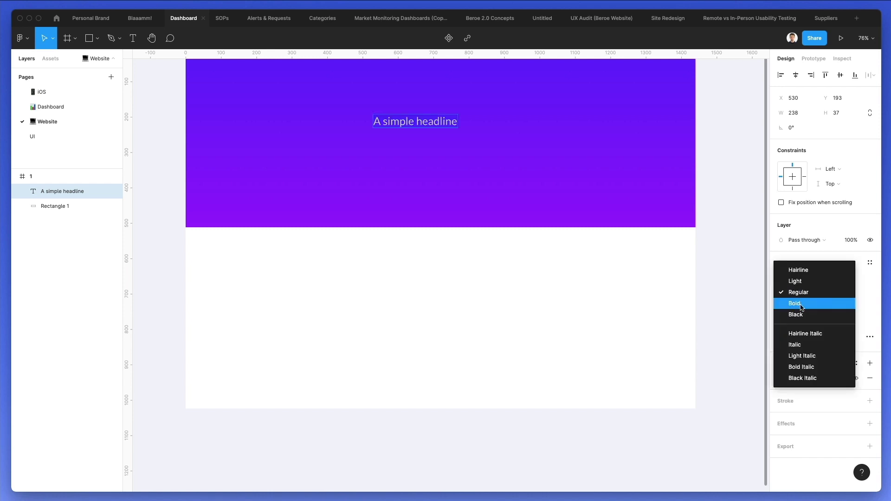
click(800, 305)
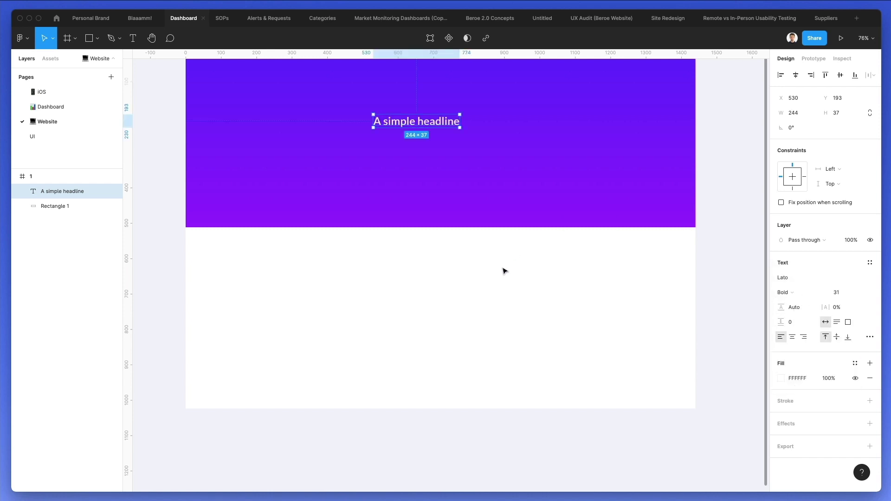
- Centre the headline horizontally on the banner and move it up near the top
scroll(563, 115, up, 5)
shift+click(545, 195)
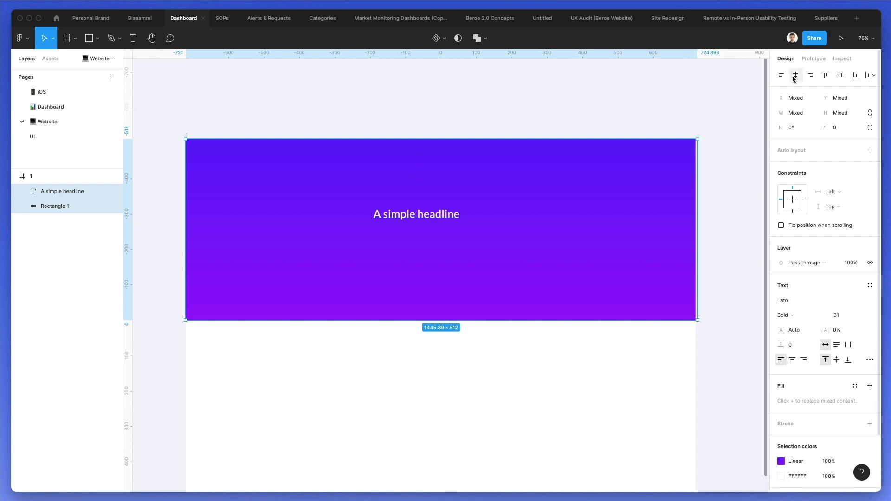
click(794, 75)
click(484, 123)
drag(463, 209, 463, 186)
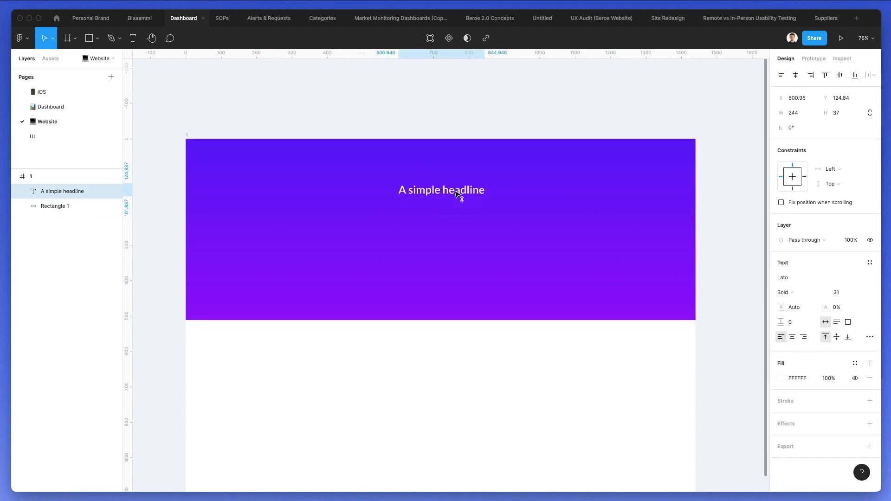
click(513, 119)
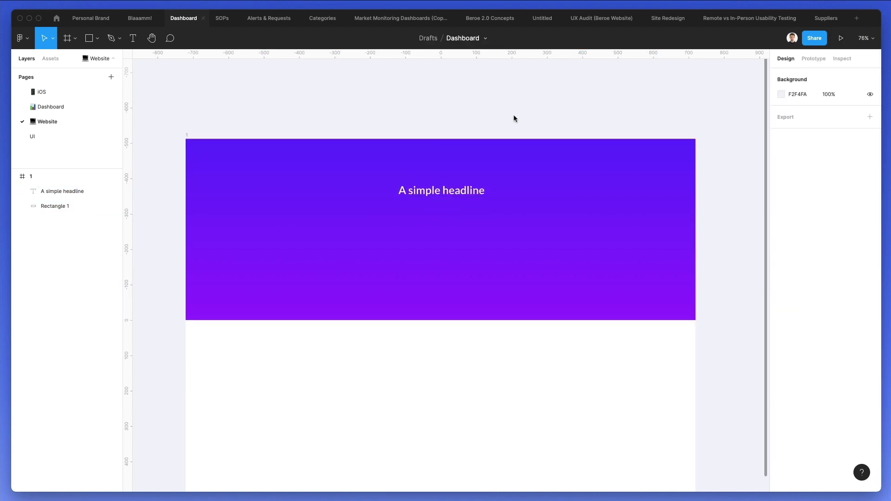
click(463, 191)
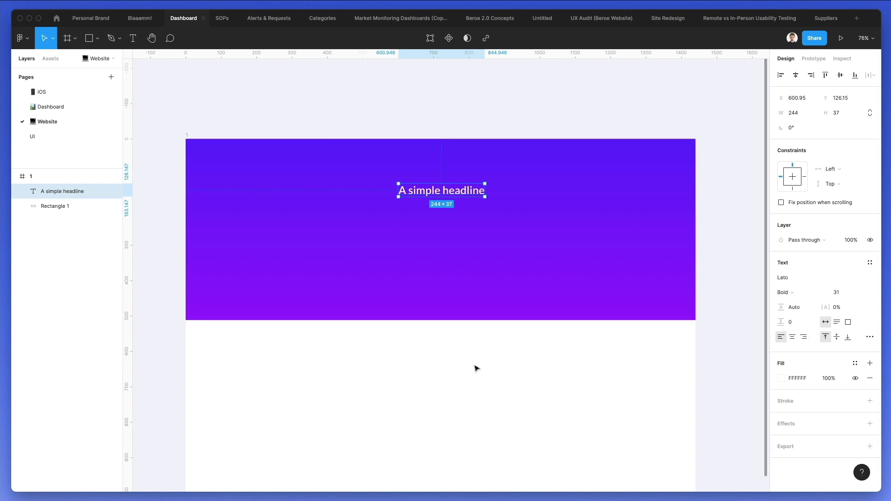
click(466, 378)
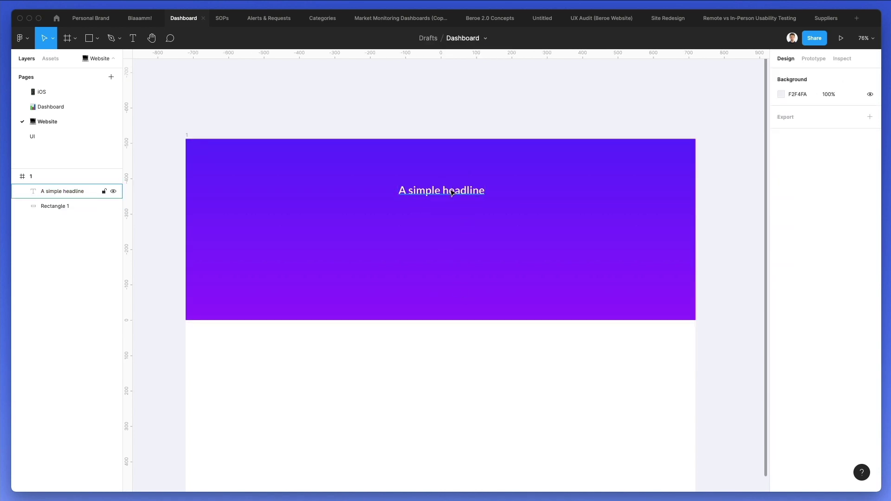
- Lock the gradient banner rectangle in place
click(571, 239)
right_click(569, 239)
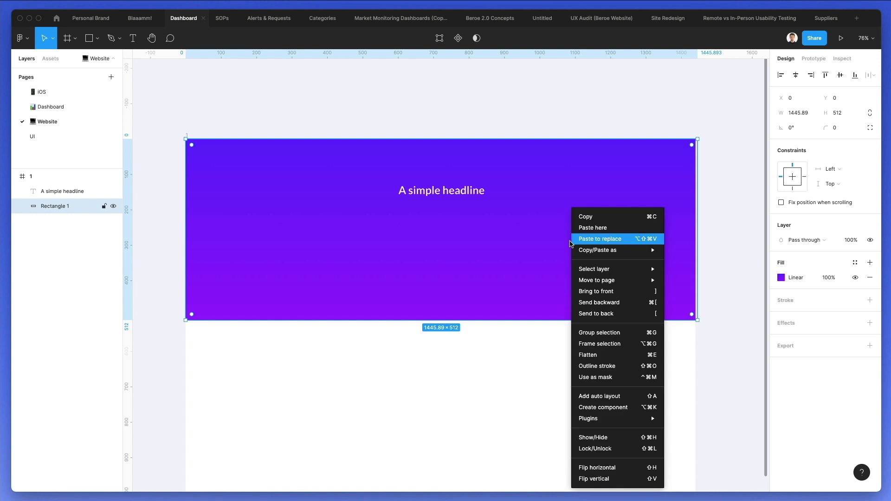
mouse_move(597, 419)
click(595, 448)
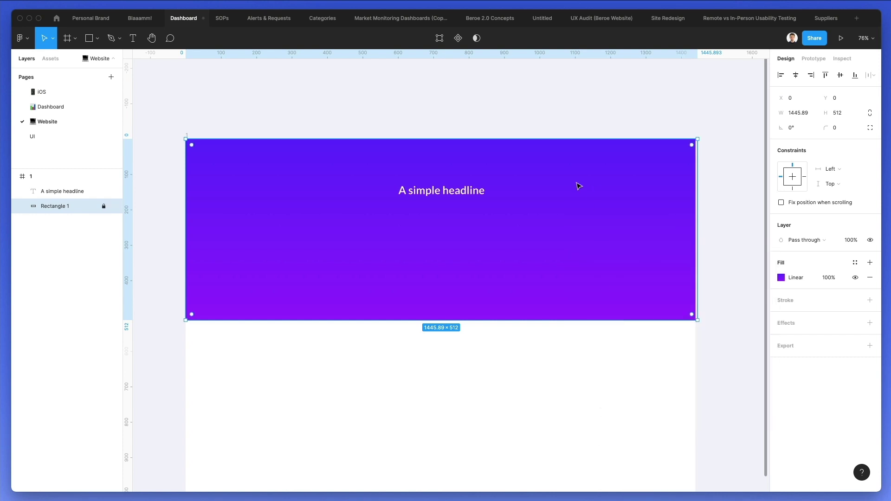
click(567, 194)
- Copy the headline to the banner's top-right, retyped as 'Login' at font size 19
click(470, 194)
drag(469, 194, 649, 154)
double_click(649, 154)
text(Login)
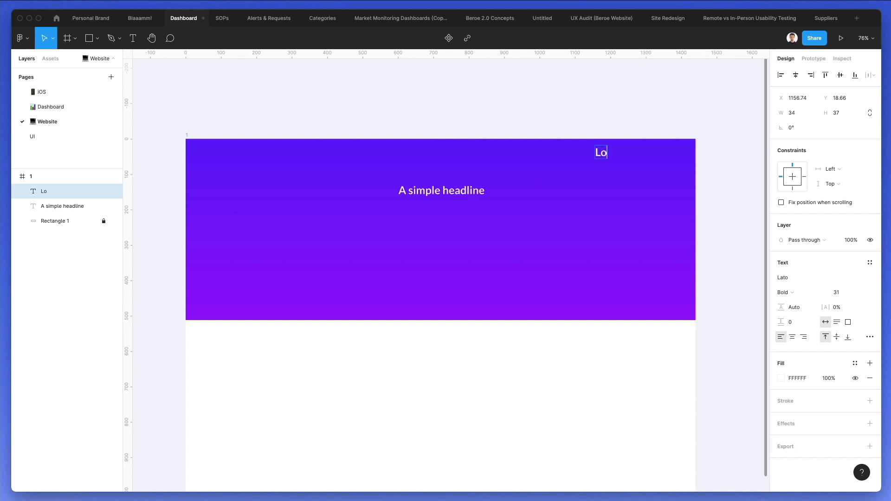
click(836, 292)
text(11)
key(Return)
key(Up)
key(Up)
key(Up)
key(Up)
key(Up)
key(Up)
key(Up)
key(Up)
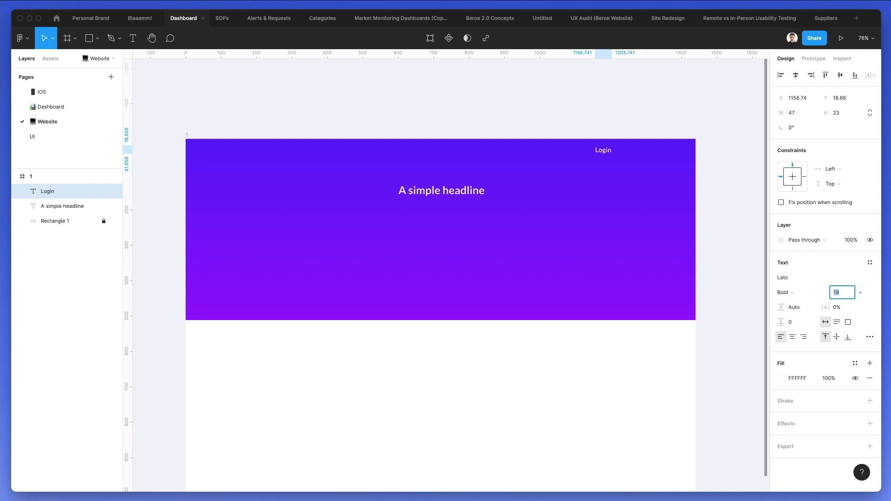
- Position the Login label snugly in the banner's top-right corner
click(573, 180)
click(602, 149)
drag(602, 150, 601, 153)
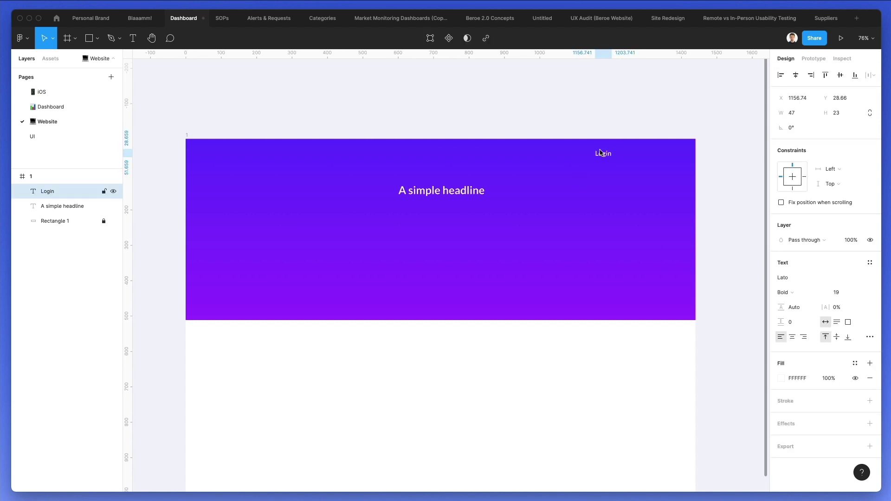
key(shift+Right)
key(shift+Right)
key(shift+Right)
key(shift+Right)
key(shift+Right)
key(shift+Right)
key(shift+Right)
key(shift+Right)
key(shift+Right)
key(shift+Right)
key(shift+Right)
key(shift+Right)
key(shift+Right)
key(shift+Right)
key(shift+Right)
key(shift+Right)
key(shift+Right)
key(shift+Right)
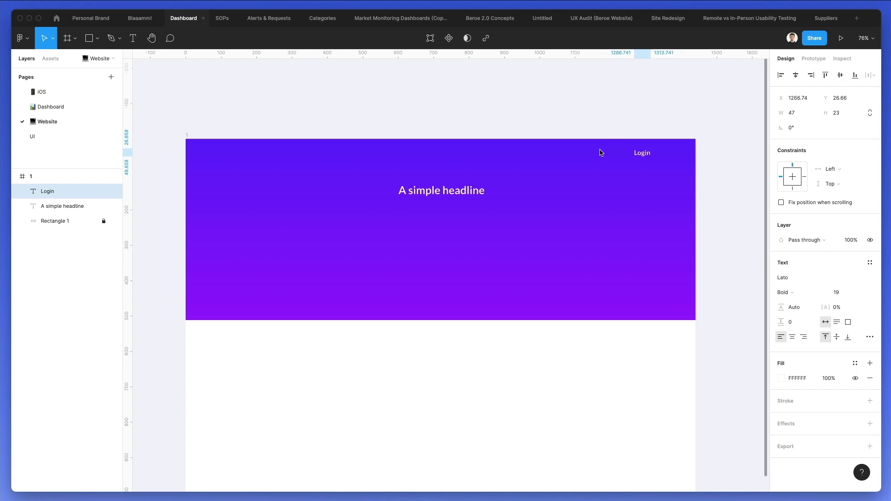
key(shift+Right)
key(shift+Right)
click(494, 103)
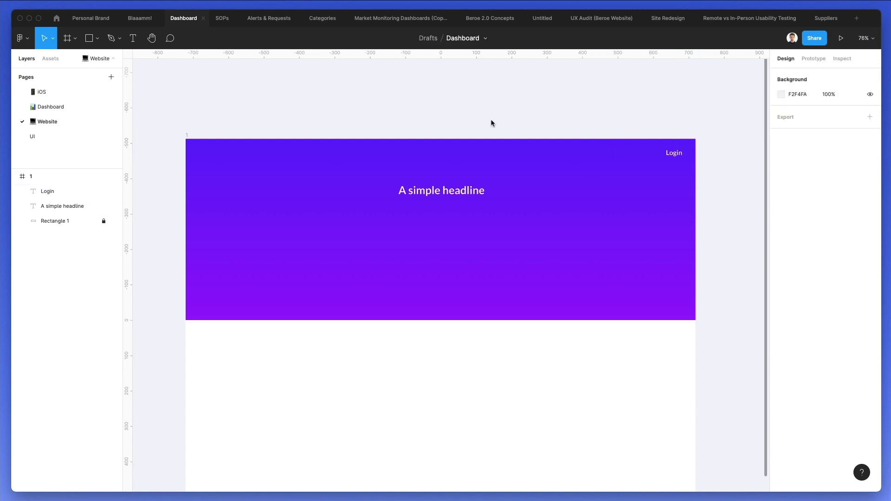
- Draw a small square at the banner's top-left with no fill and a thick white FFFFFF outline
key(r)
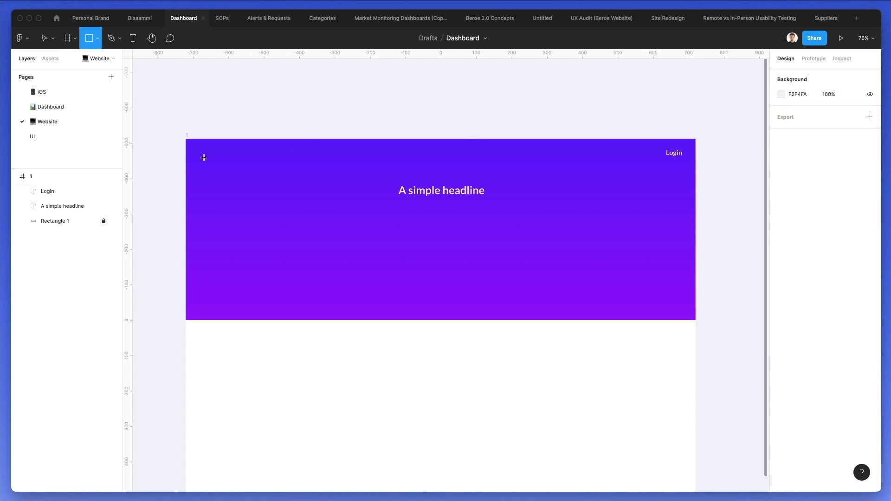
drag(193, 147, 211, 167)
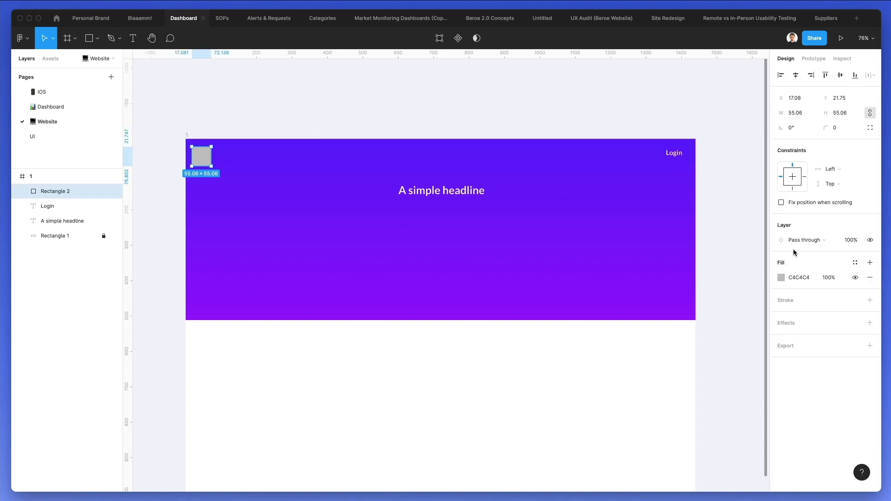
click(869, 277)
click(791, 286)
click(781, 301)
text(FFFFFF)
key(Return)
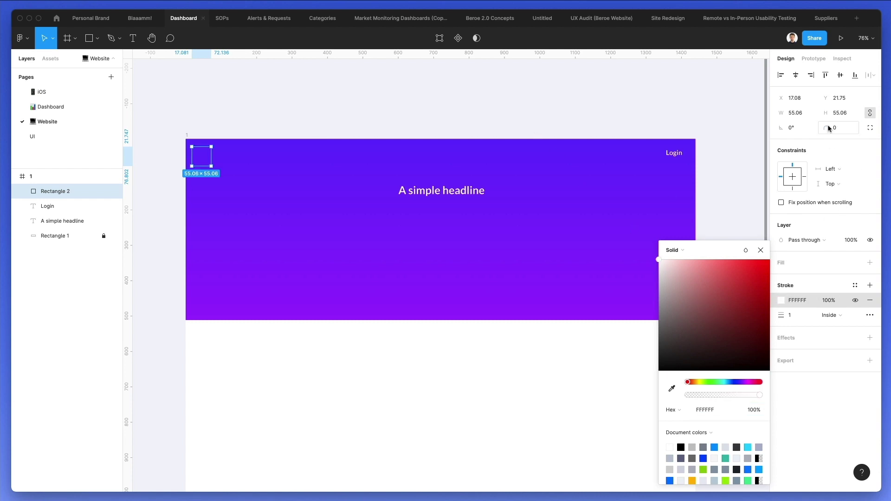
click(789, 315)
text(7)
key(Return)
key(Up)
- Round the square's corners to radius 21 and shrink it slightly into the logo ring
click(835, 127)
text(40)
key(Return)
key(shift+Down)
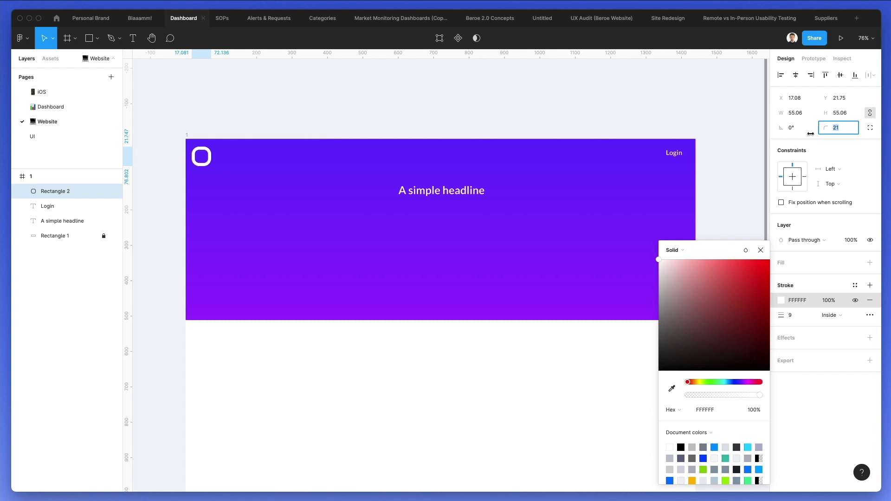
scroll(246, 221, down, 1)
click(247, 221)
click(207, 131)
drag(213, 146, 203, 135)
- Paste a 12.99 copy inside the logo ring and make its outline blue 00B2FF
scroll(188, 121, up, 3)
scroll(188, 121, up, 3)
key(ctrl+v)
drag(208, 181, 230, 158)
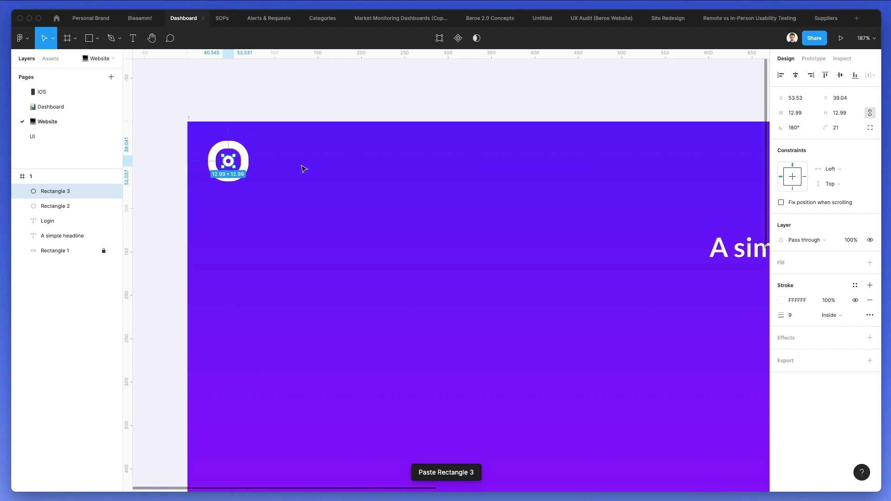
click(780, 300)
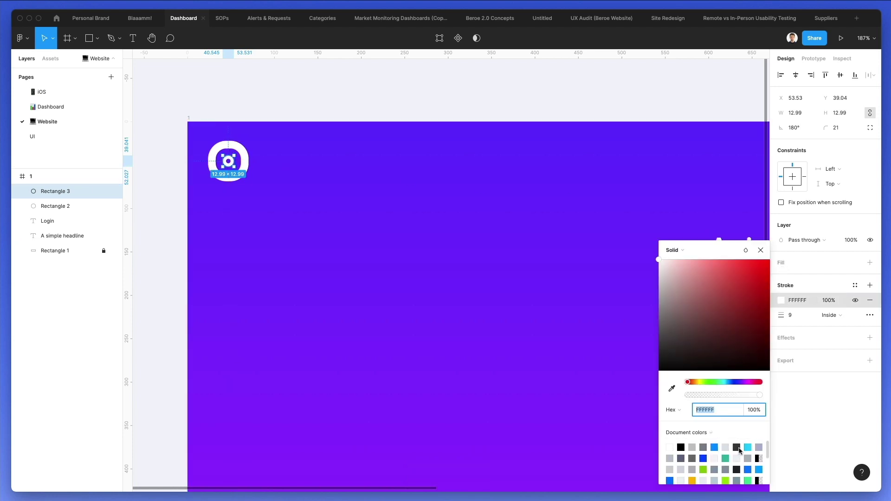
click(748, 447)
scroll(513, 306, down, 1)
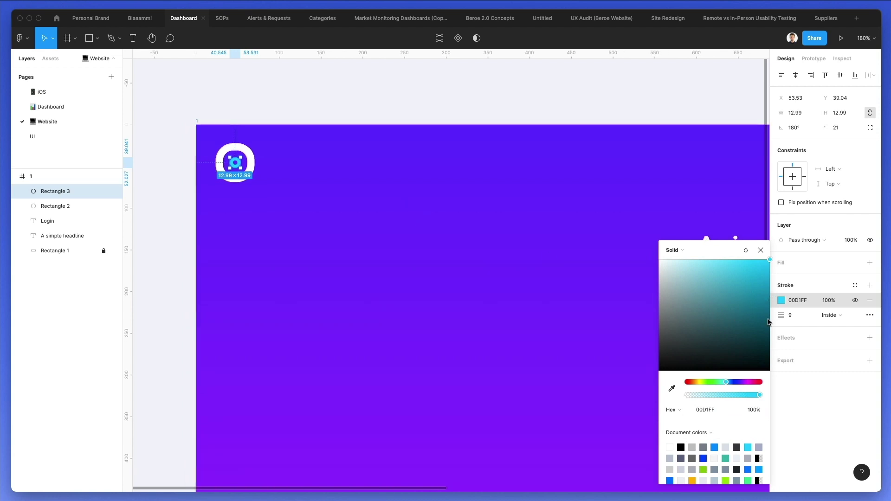
click(723, 382)
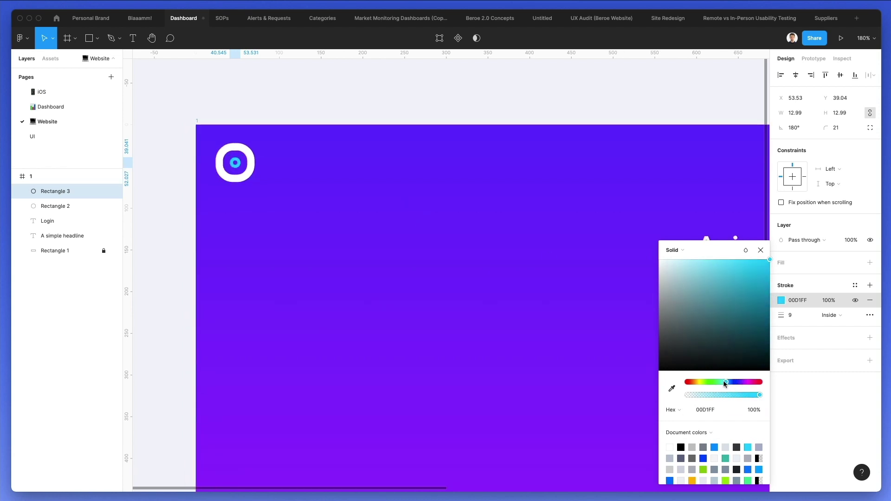
drag(722, 381, 726, 382)
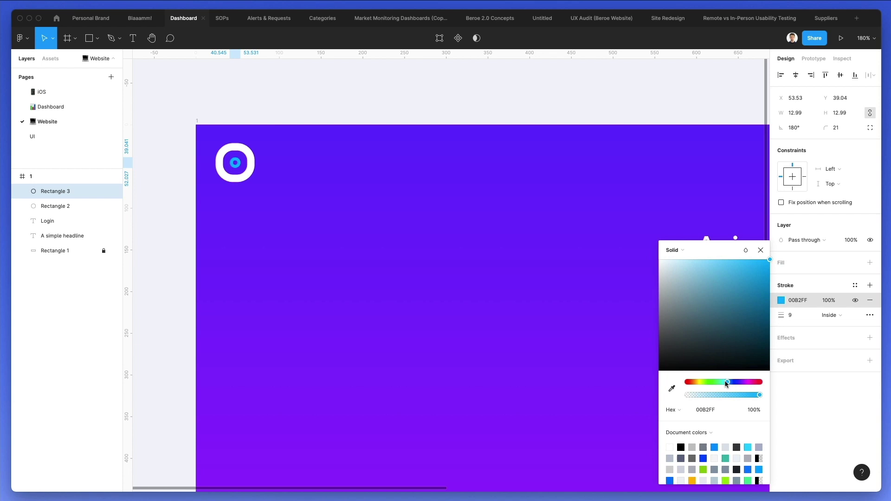
- Group both logo shapes as Group 1 and vertically align Login with it
key(shift+1)
click(360, 250)
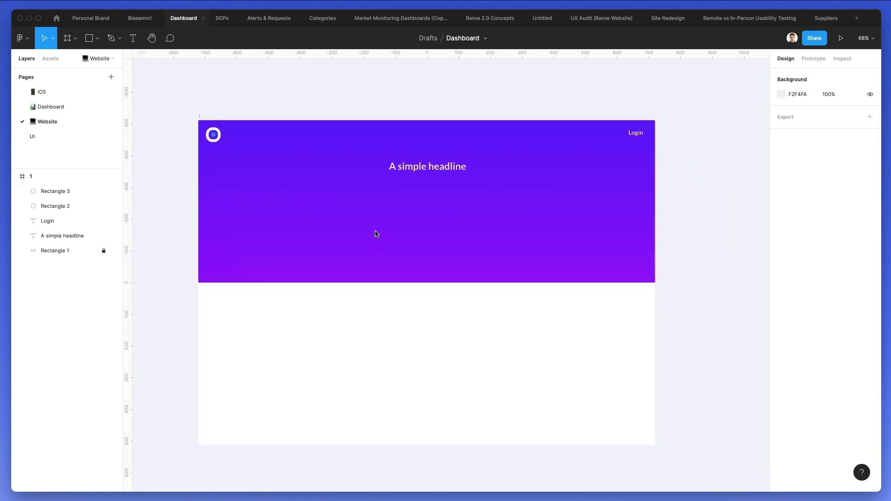
drag(240, 119, 229, 140)
key(super+g)
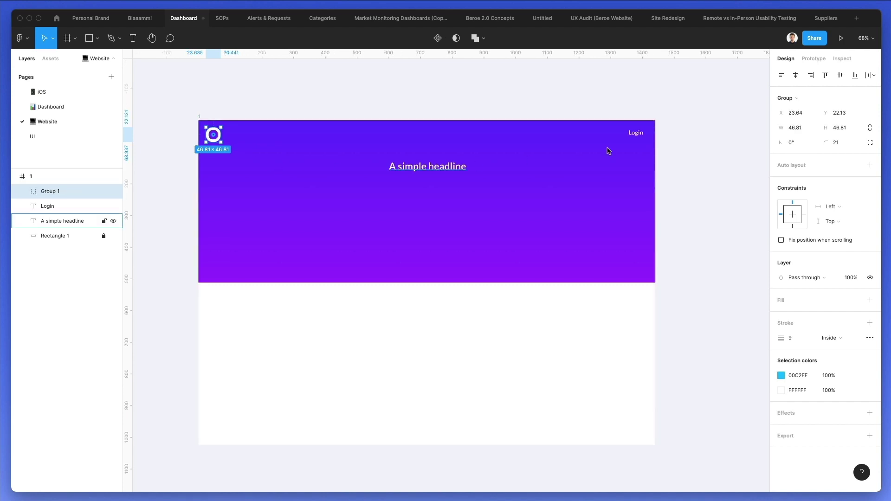
shift+click(642, 135)
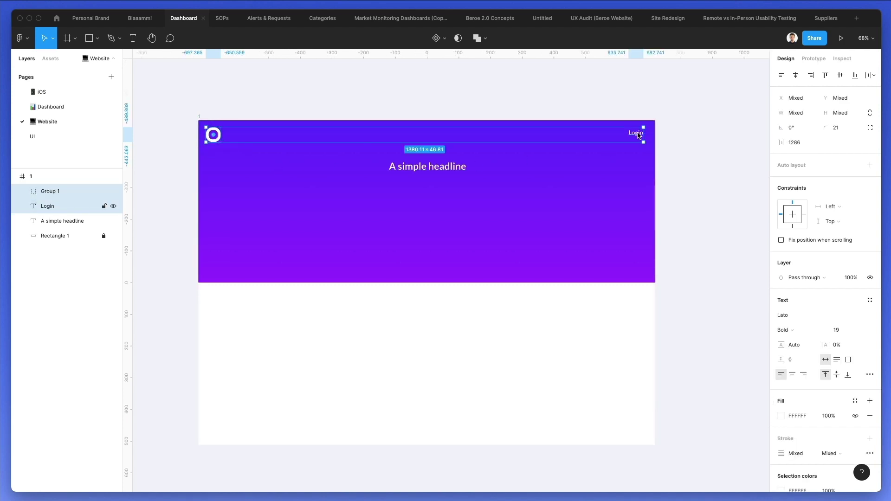
click(839, 75)
- Re-centre the headline horizontally on the banner
click(674, 173)
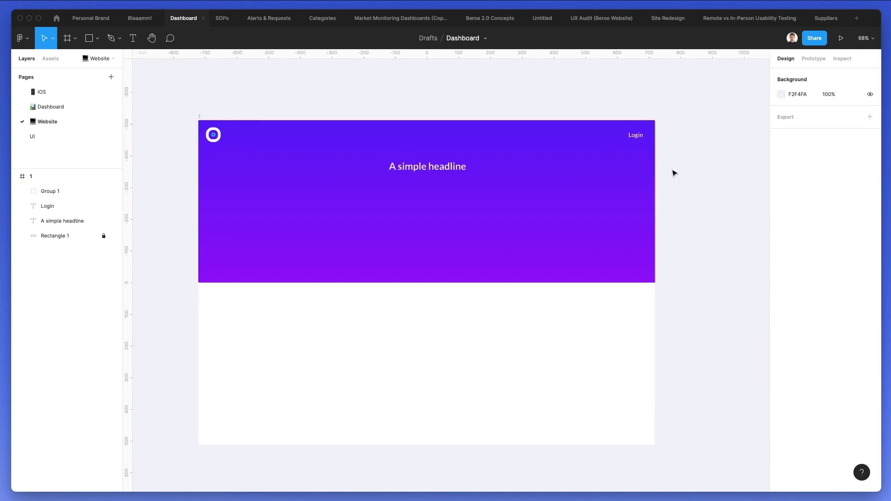
click(450, 167)
click(795, 76)
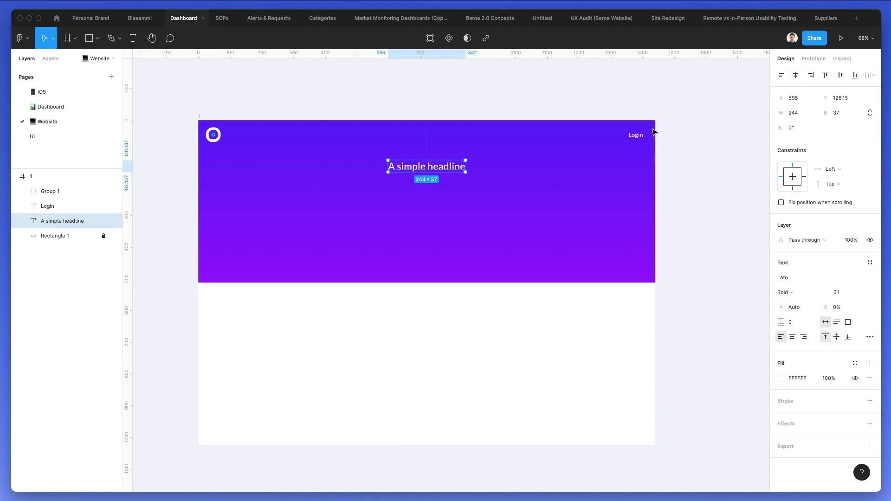
click(556, 96)
- Draw a large grey card overlapping the banner's bottom, with corner radius 14
key(r)
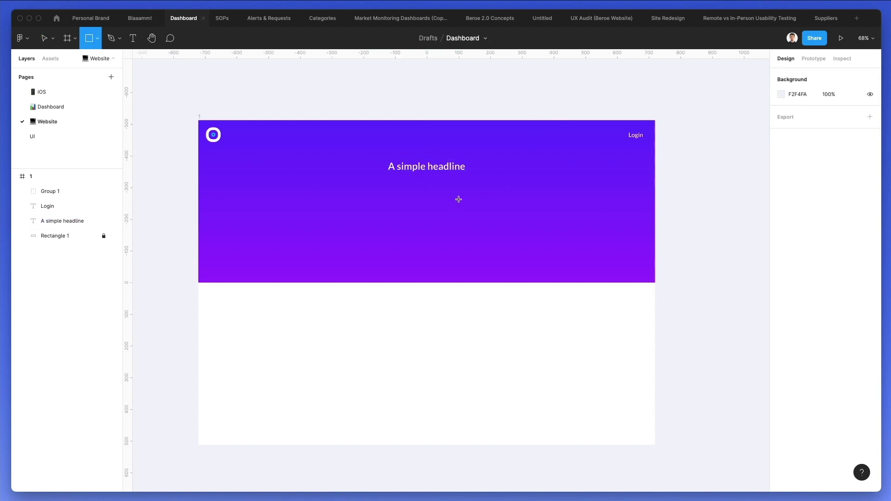
drag(282, 200, 449, 335)
drag(418, 293, 393, 288)
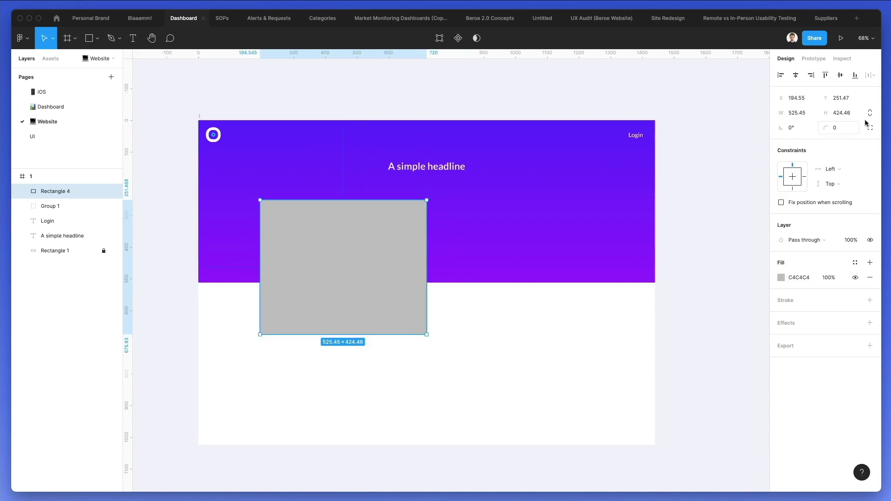
drag(823, 127, 87, 124)
- Duplicate the card to its right, shorten it, and square off its left-edge corners
drag(305, 254, 474, 249)
drag(503, 200, 502, 212)
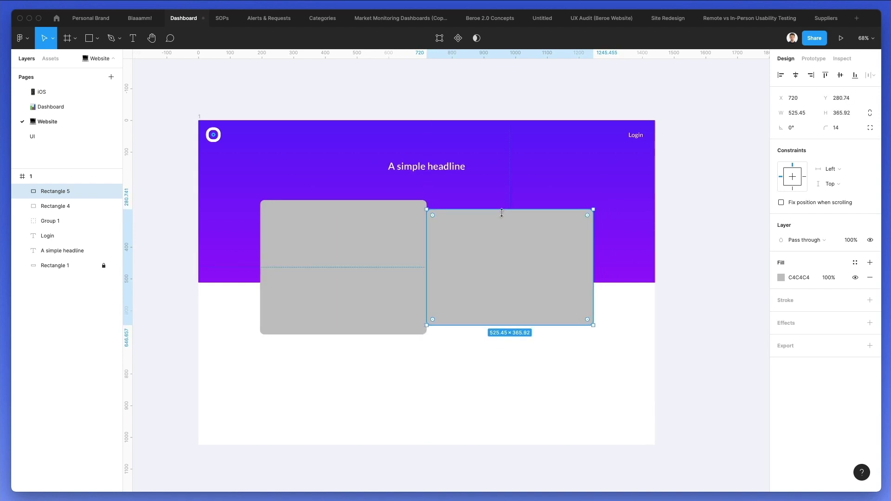
double_click(484, 244)
click(793, 142)
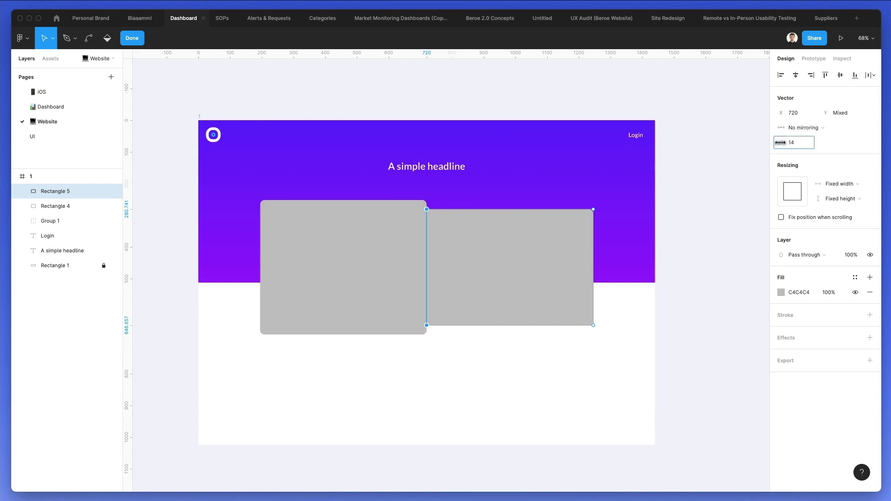
click(593, 194)
key(Escape)
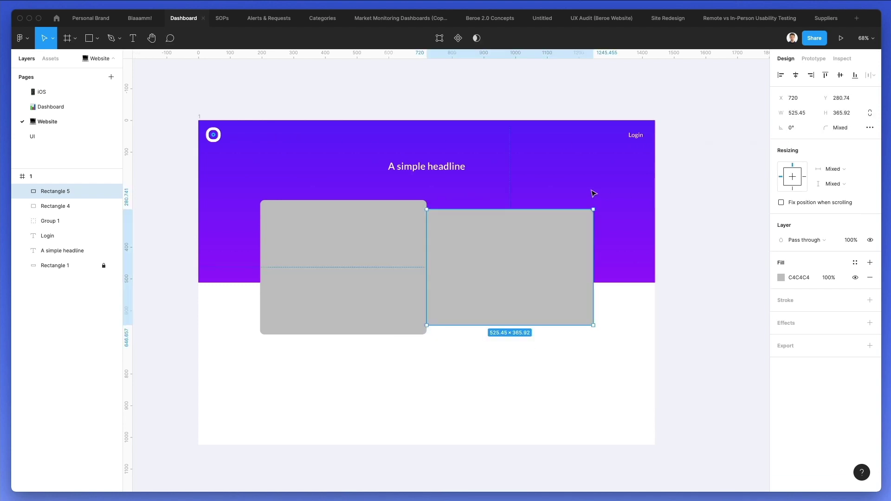
click(594, 194)
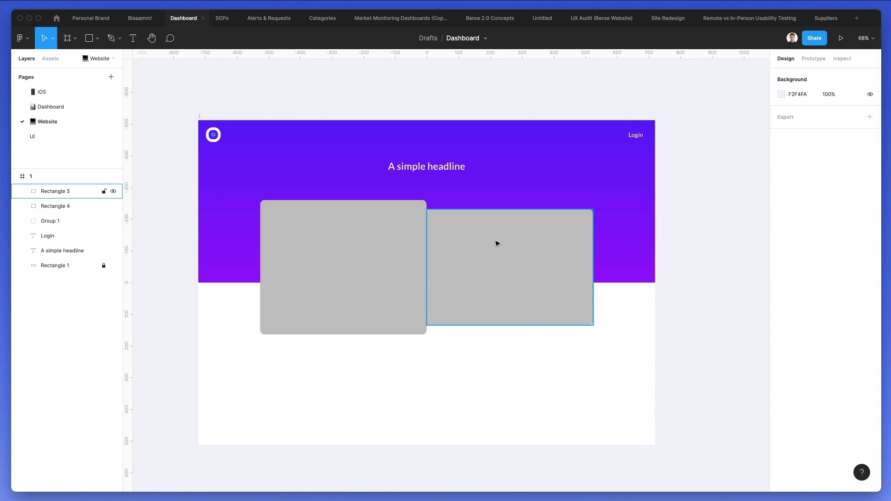
- Make the left card's fill white FFFFFF
click(402, 239)
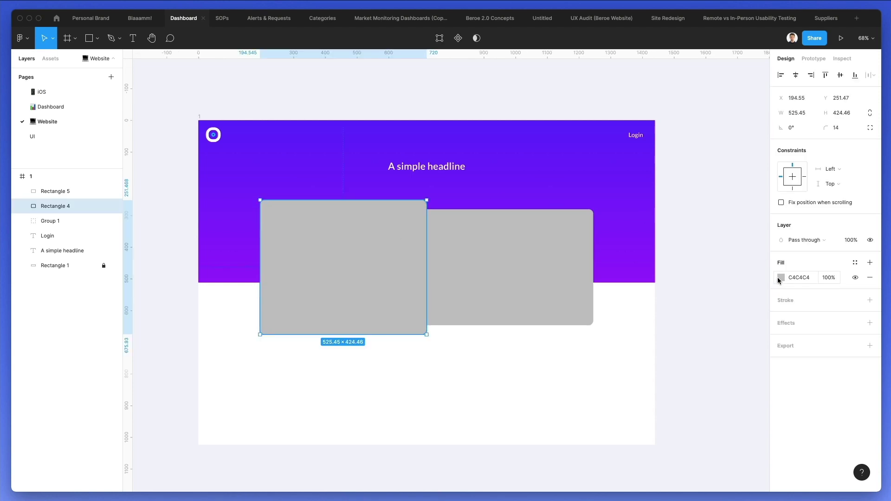
click(781, 277)
drag(685, 285, 502, 101)
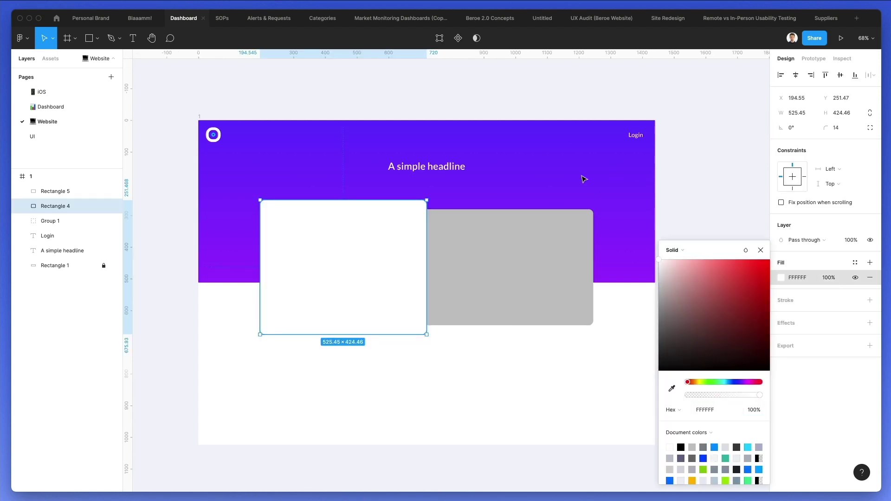
click(795, 324)
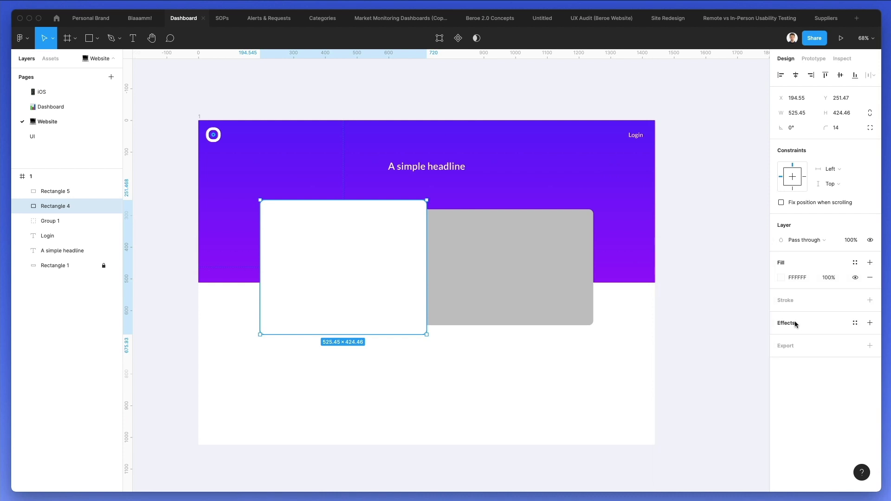
- Give the white card a soft drop shadow with blur 84 and low opacity
click(795, 324)
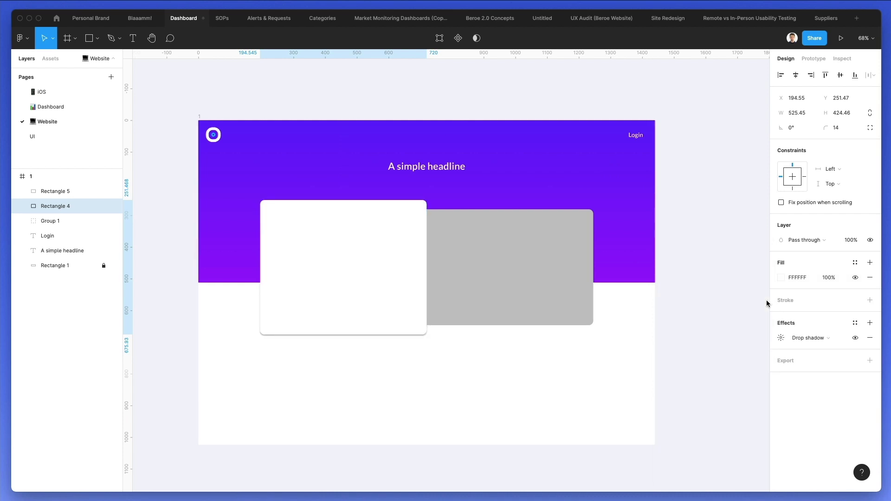
click(782, 337)
click(738, 360)
key(shift+Up)
key(shift+Up)
key(shift+Up)
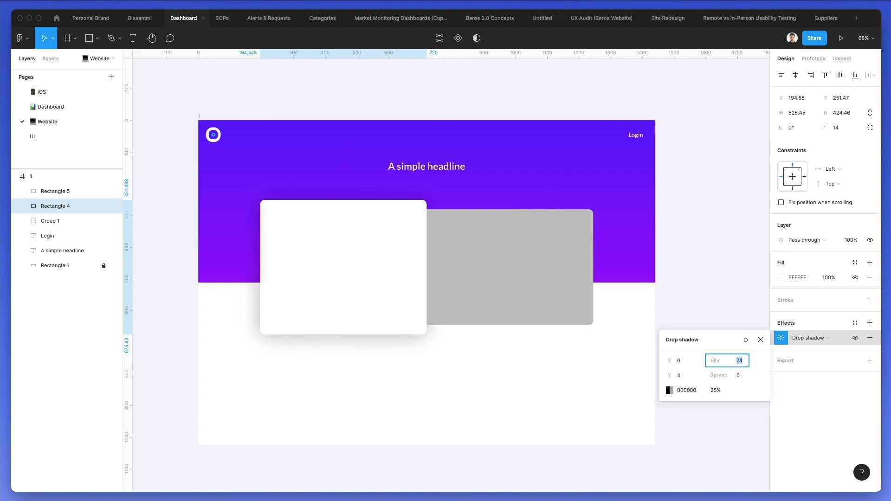
click(715, 391)
text(5)
key(Return)
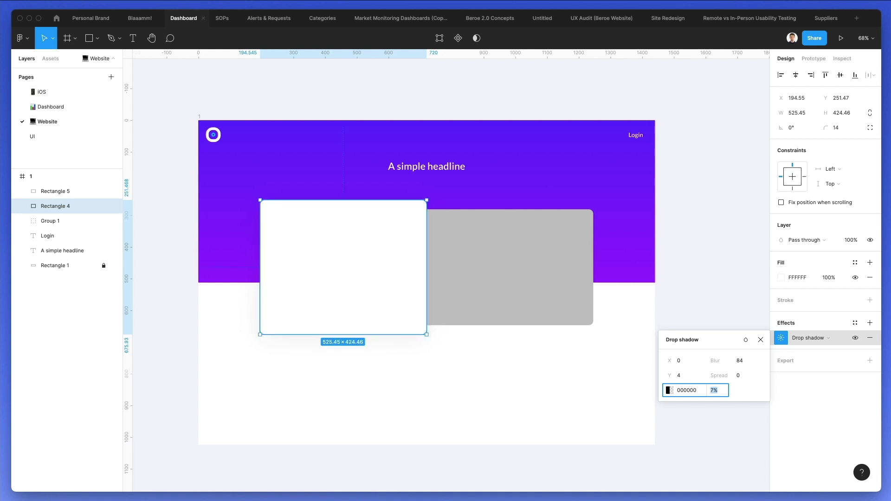
click(557, 366)
click(393, 310)
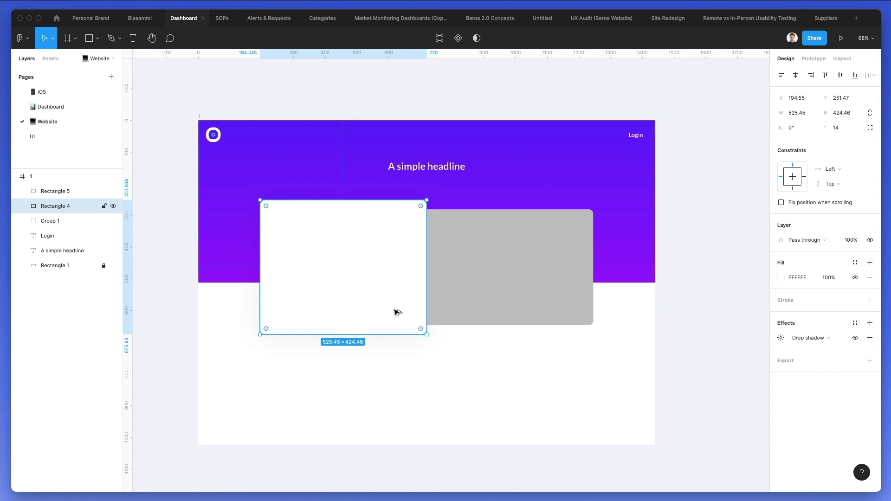
click(528, 274)
- Paste the white card's properties, including its drop shadow, onto the right card
key(super+alt+v)
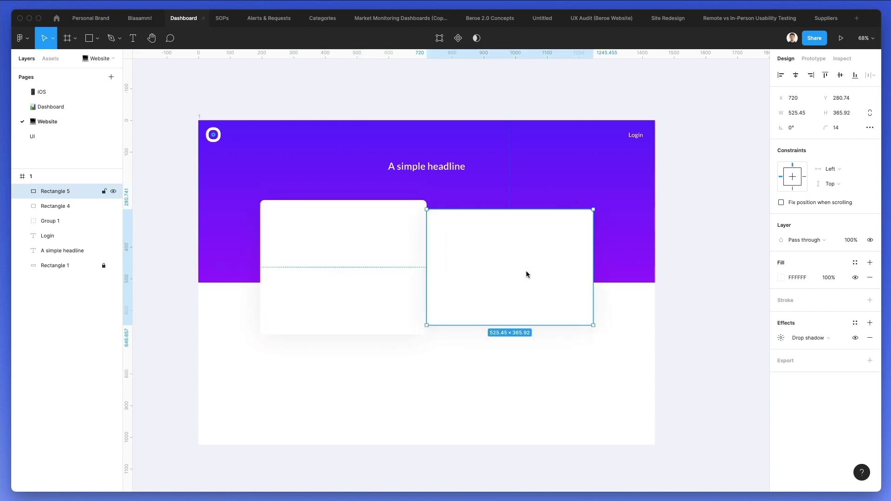
double_click(528, 274)
drag(412, 170, 499, 374)
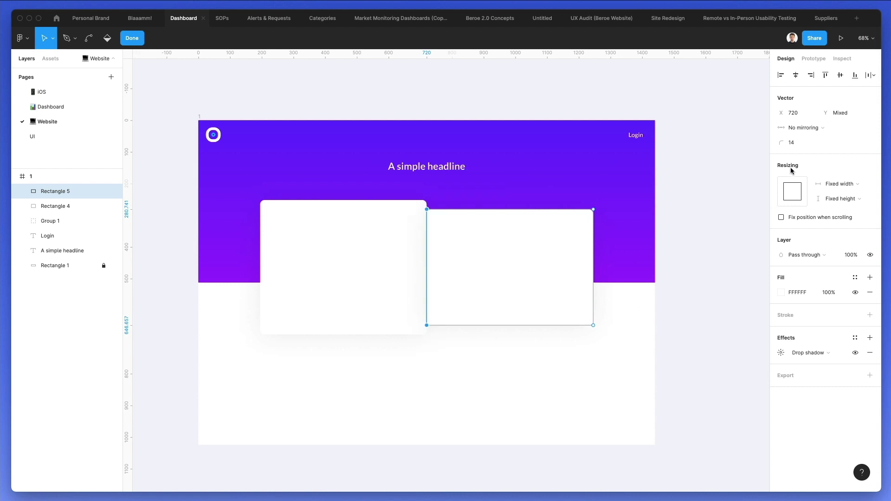
key(Escape)
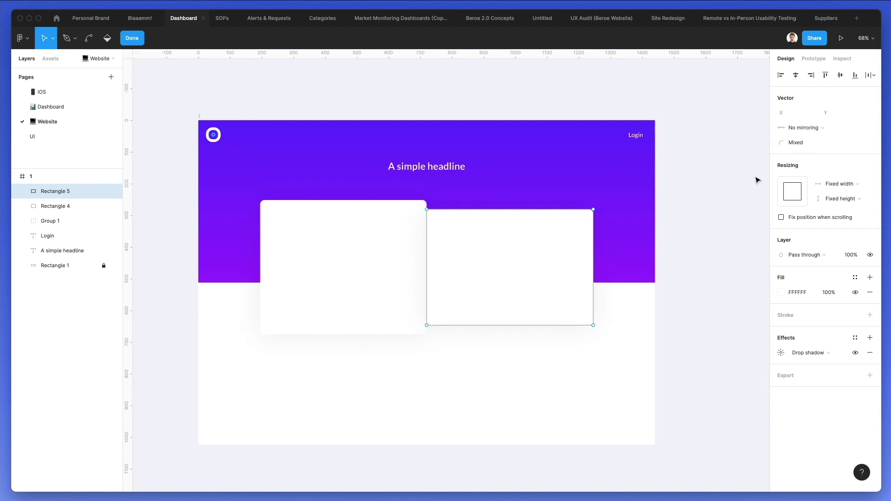
- Change the right card's fill to navy blue 00256D
click(781, 278)
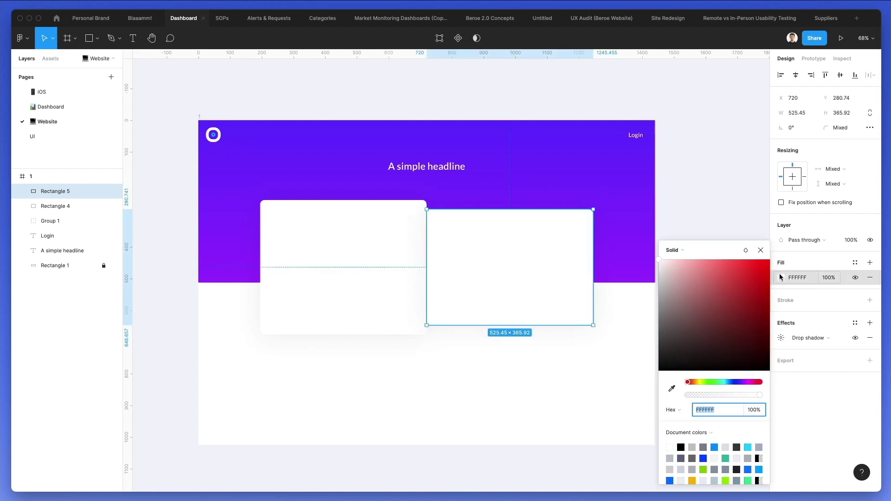
key(i)
click(725, 94)
drag(707, 305, 841, 339)
drag(736, 383, 731, 384)
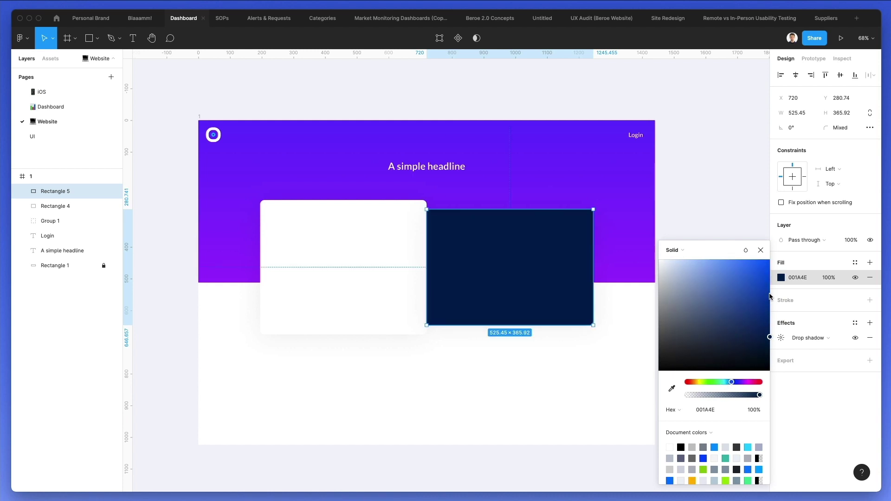
drag(770, 337, 775, 328)
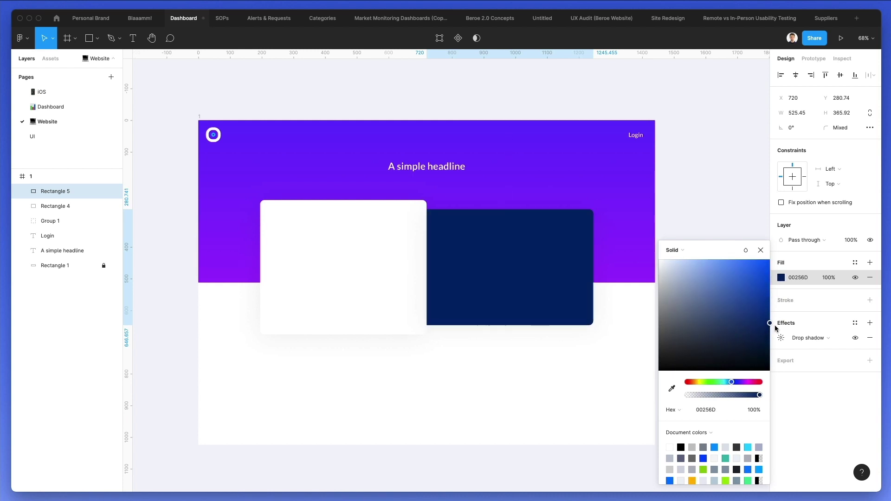
click(545, 410)
click(360, 268)
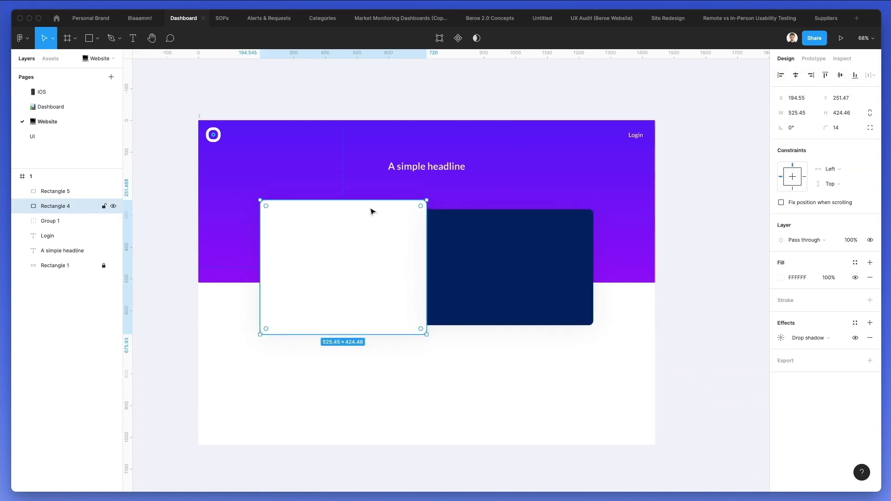
- Duplicate the white card into a bottom strip with 0 radius on its top corners
key(ctrl+v)
drag(372, 200, 372, 305)
double_click(372, 314)
drag(239, 292, 488, 318)
click(790, 143)
text(0)
key(Return)
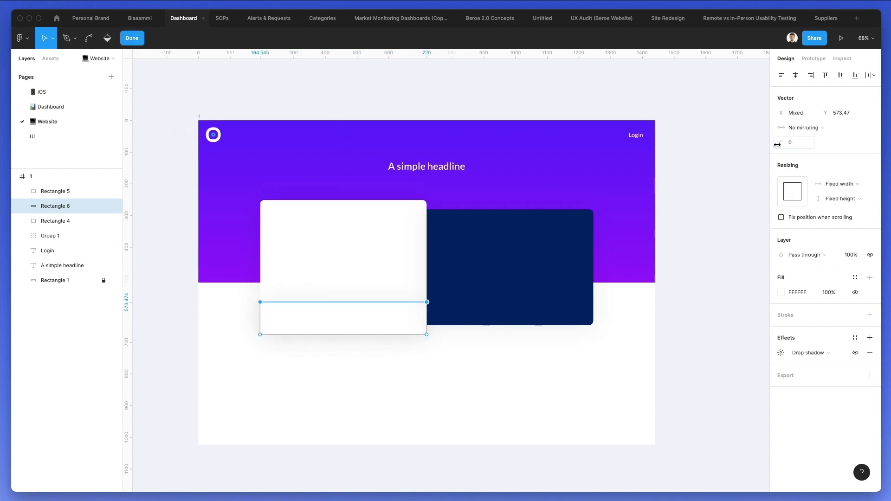
key(Escape)
- Fill the bottom strip with golden yellow FFC700
click(507, 400)
click(409, 327)
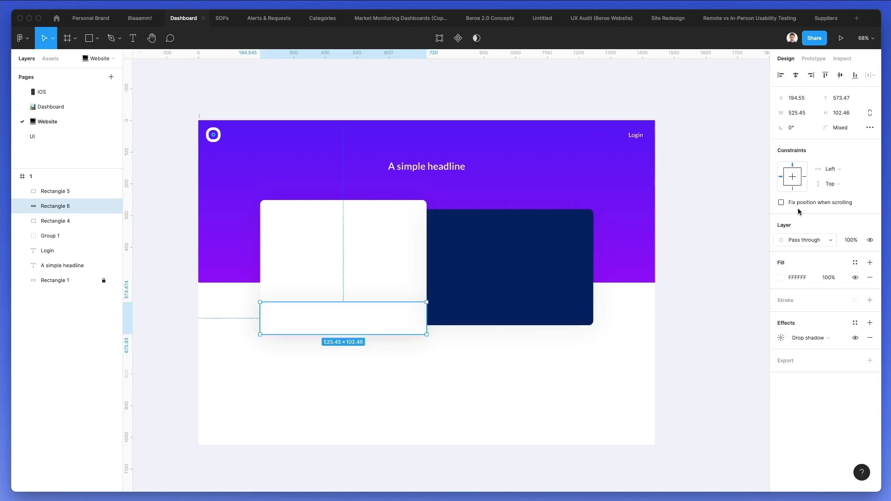
click(781, 277)
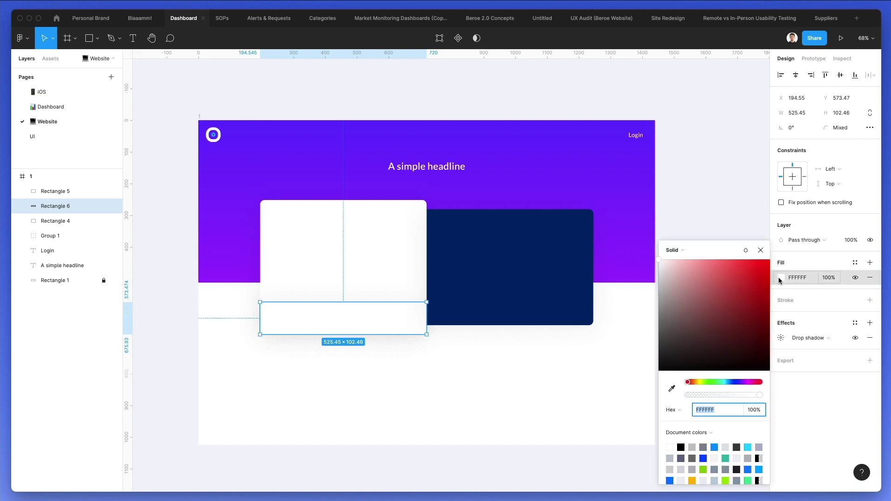
click(697, 385)
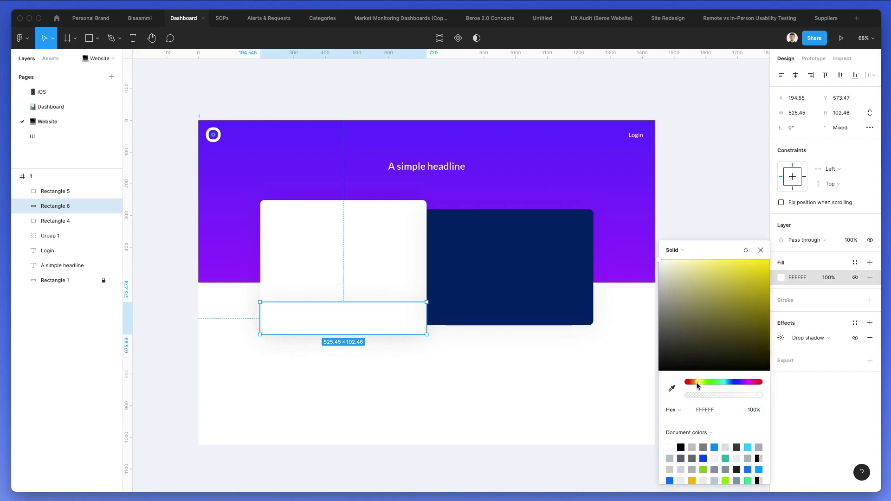
drag(697, 385, 696, 385)
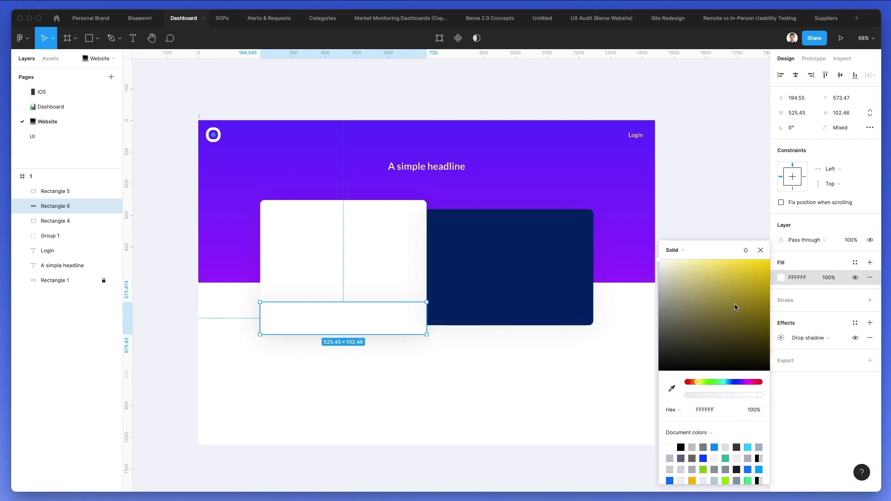
drag(735, 307, 811, 218)
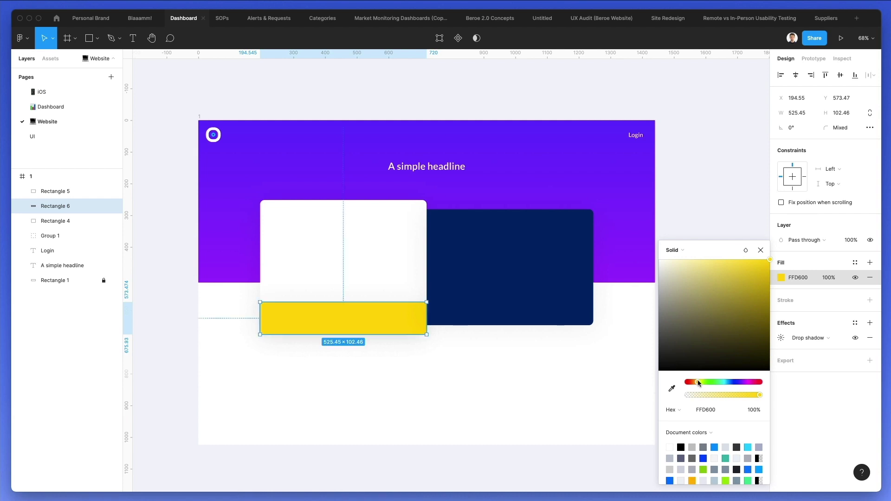
drag(696, 384, 696, 384)
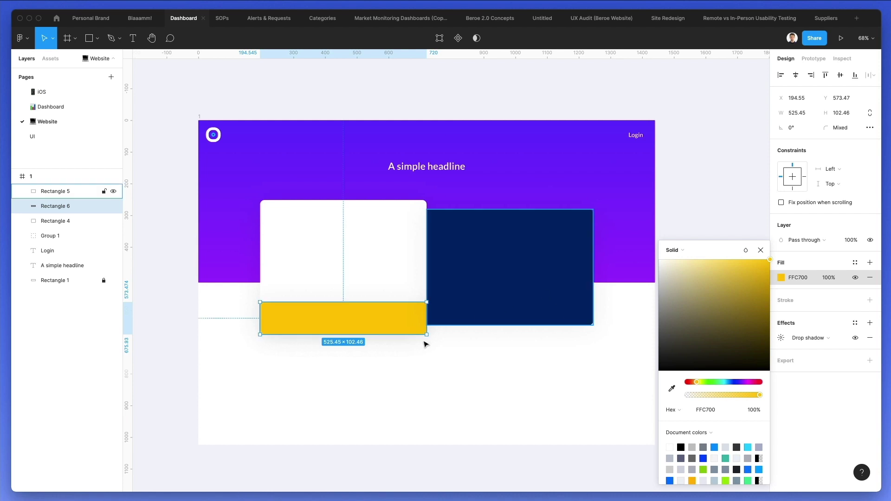
- Lower the yellow strip's top edge slightly and make the navy card 389.33 tall
drag(364, 302, 364, 303)
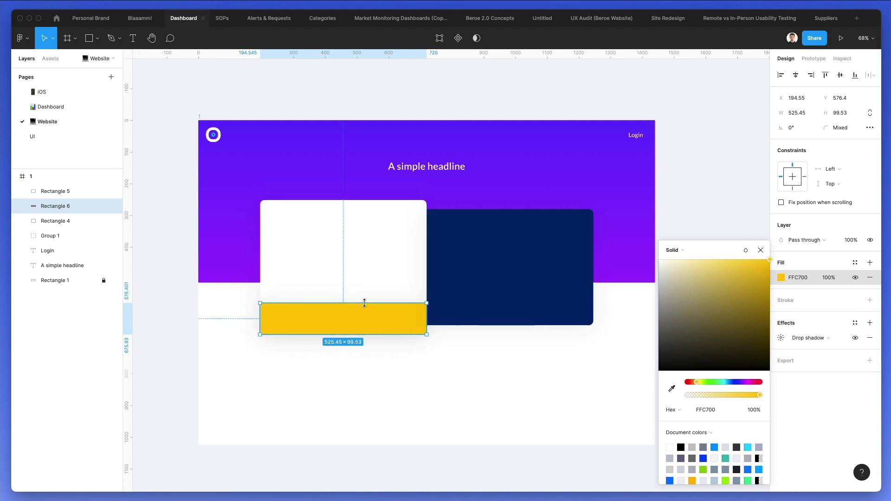
click(553, 277)
drag(494, 326, 494, 328)
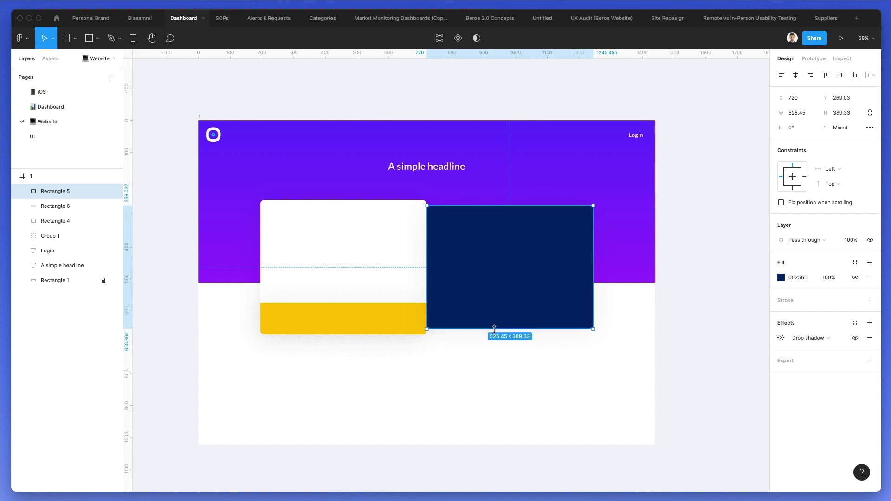
- Duplicate the navy card into a strip along its bottom, level with the yellow strip
click(501, 350)
click(415, 312)
click(533, 306)
key(ctrl+v)
drag(506, 207, 506, 309)
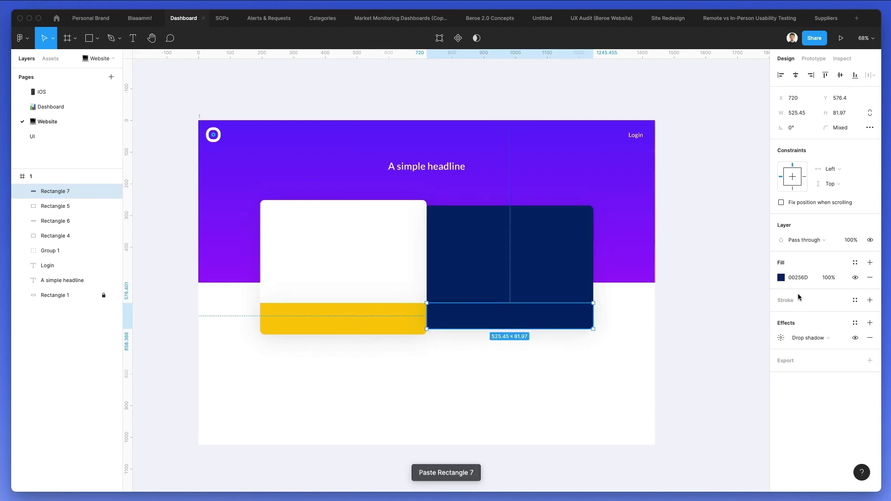
- Fill the navy strip with lighter blue 0D3787 and select its top corners for editing
click(781, 277)
drag(763, 319, 757, 313)
click(495, 372)
double_click(458, 312)
drag(415, 287, 714, 318)
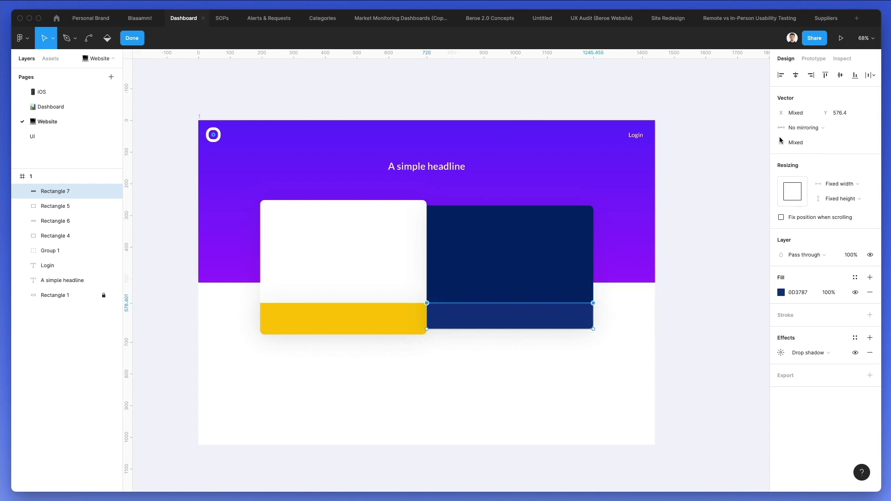